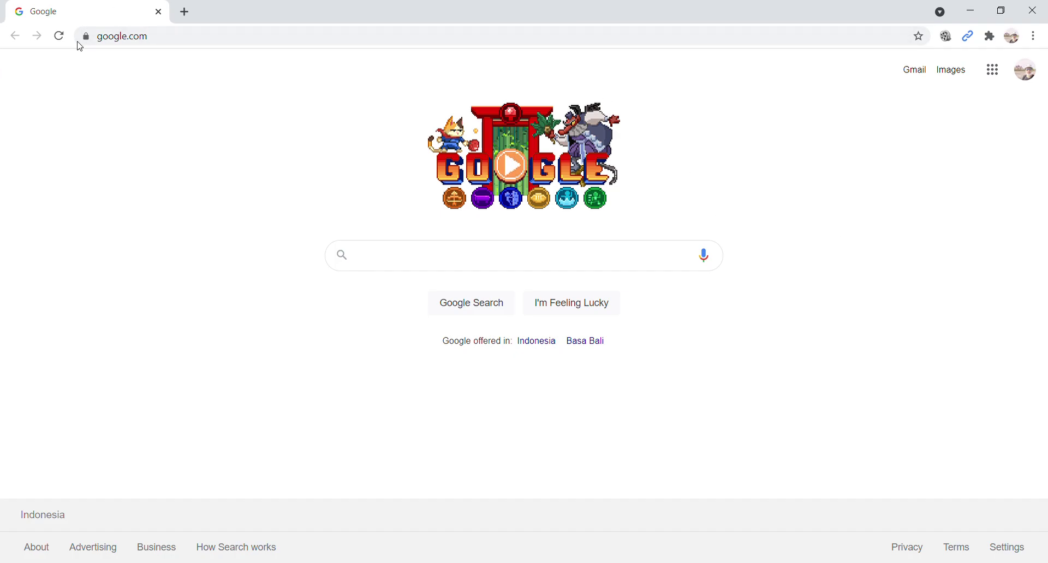
- Replace the Chrome address with 'apip' so it autocompletes to the SPIP Terintegrasi login URL
click(218, 37)
key(ctrl+a)
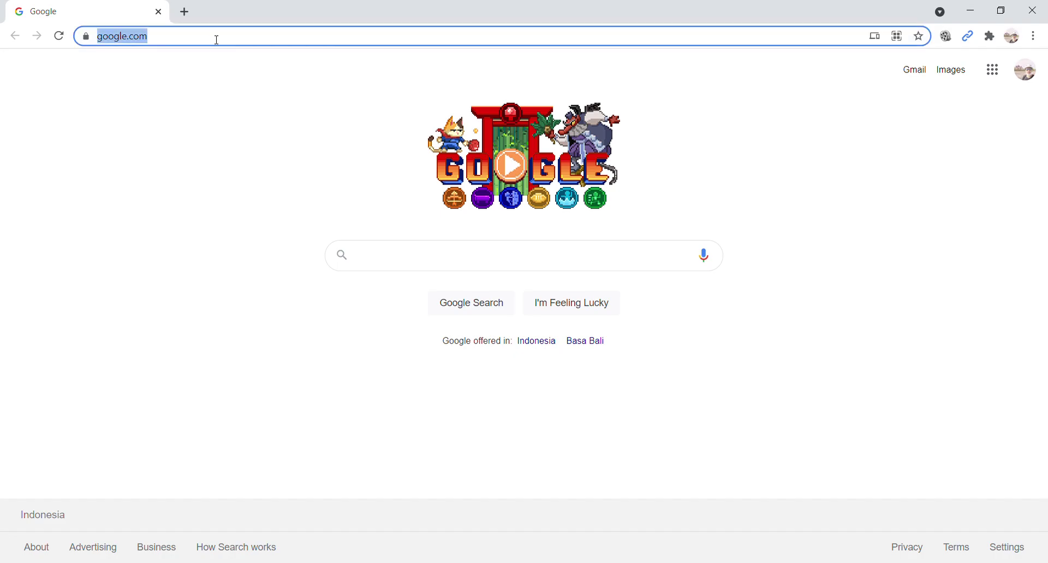
text(apip)
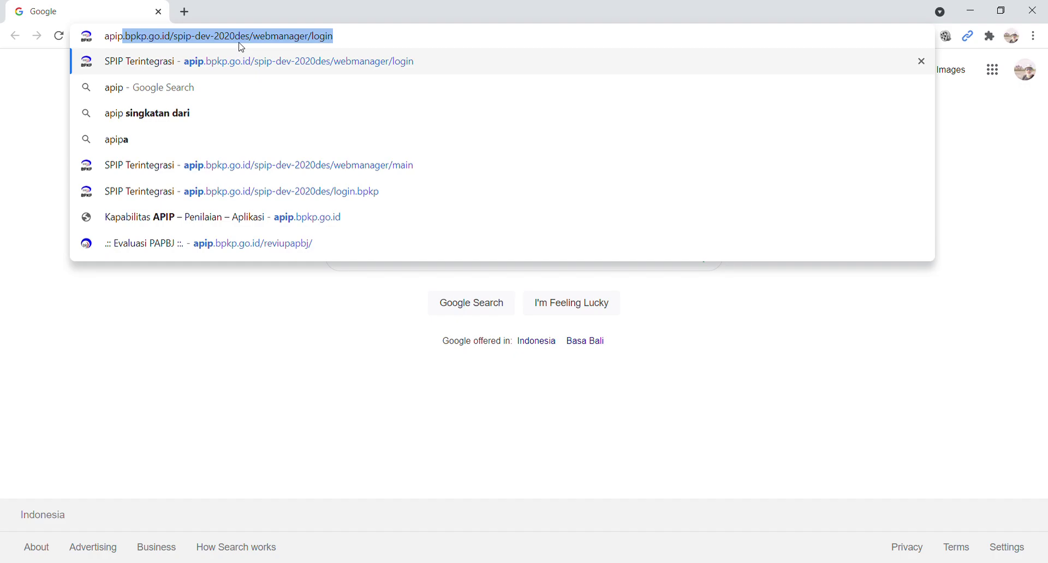
- Load the SPIP Terintegrasi login page and replace the saved password with a freshly typed one
key(Return)
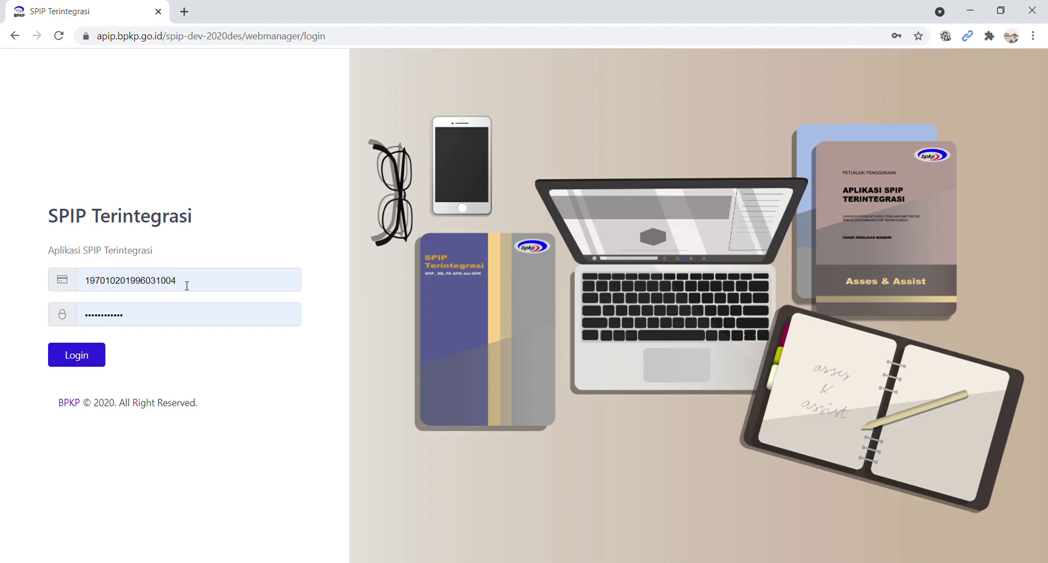
drag(158, 315, 71, 316)
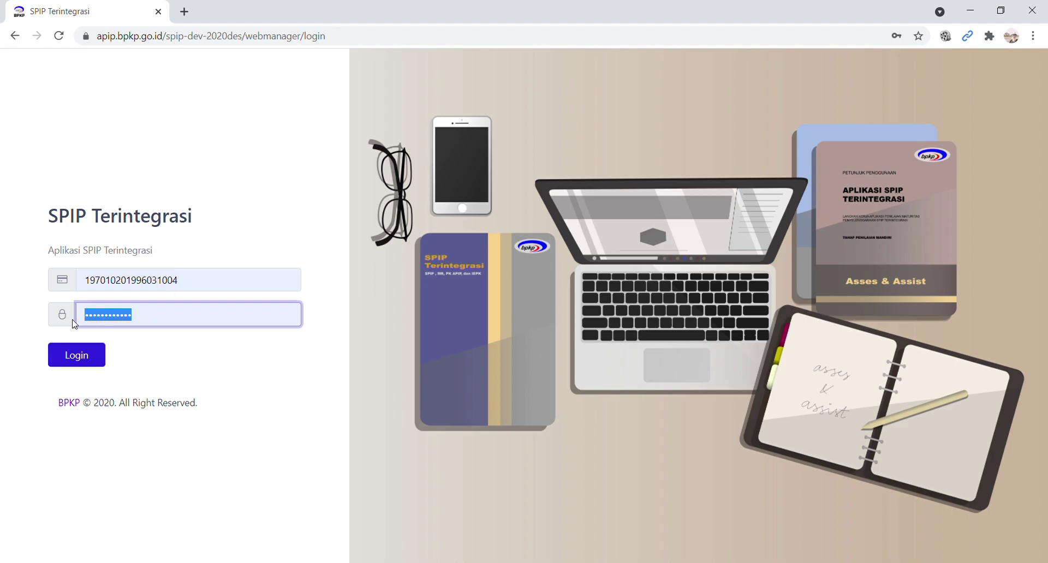
key(BackSpace)
text(****)
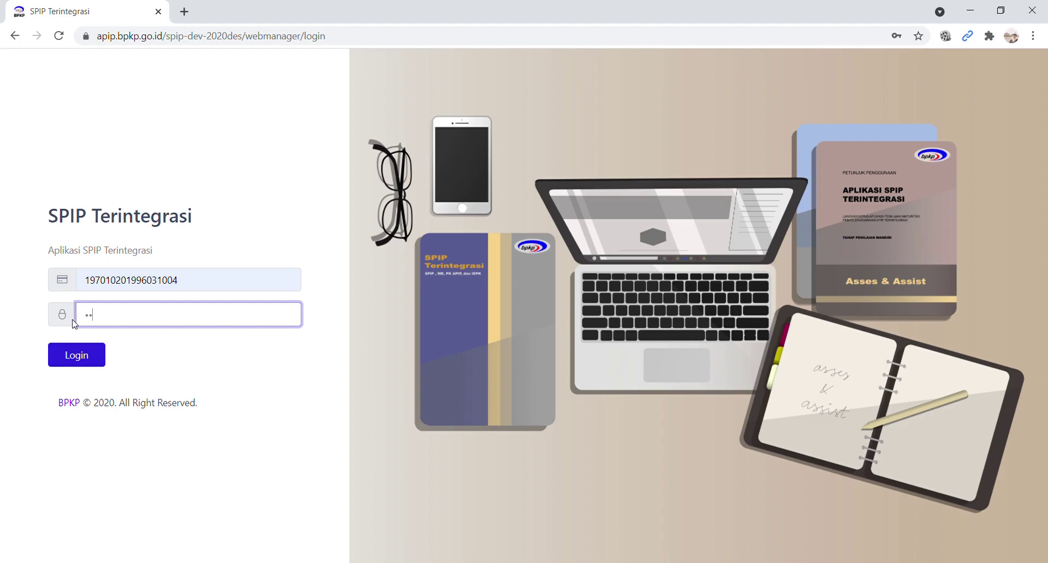
text(********)
- Sign in as Admin Pemda, review the welcome details, and show the avatar's account options
click(81, 365)
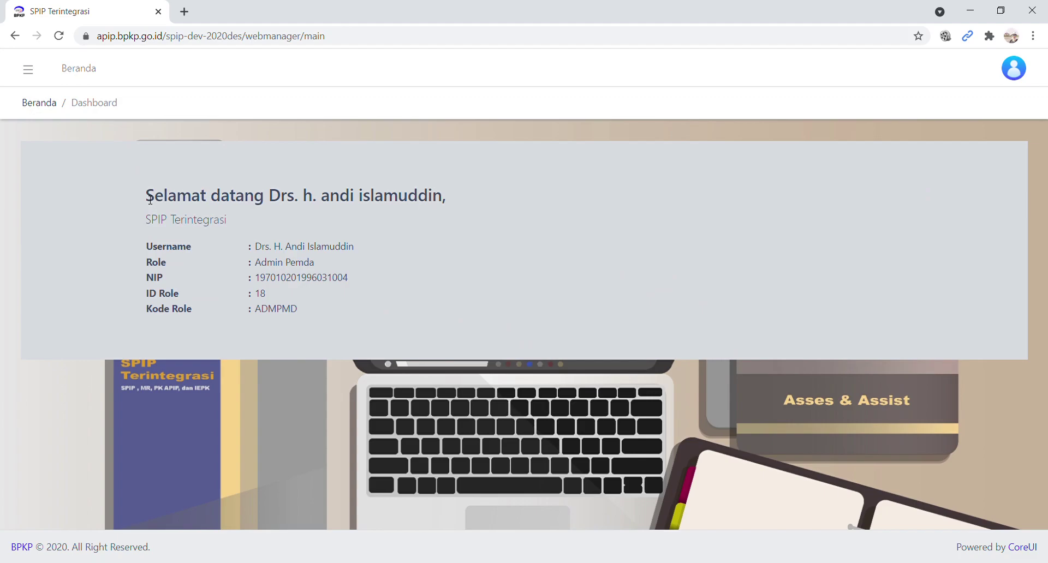
drag(146, 199, 328, 231)
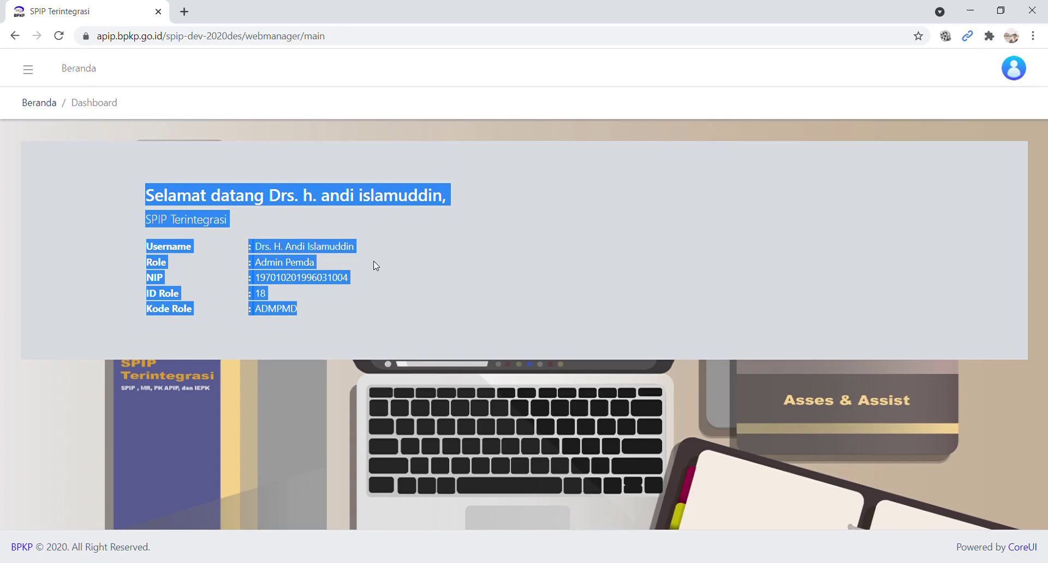
click(94, 214)
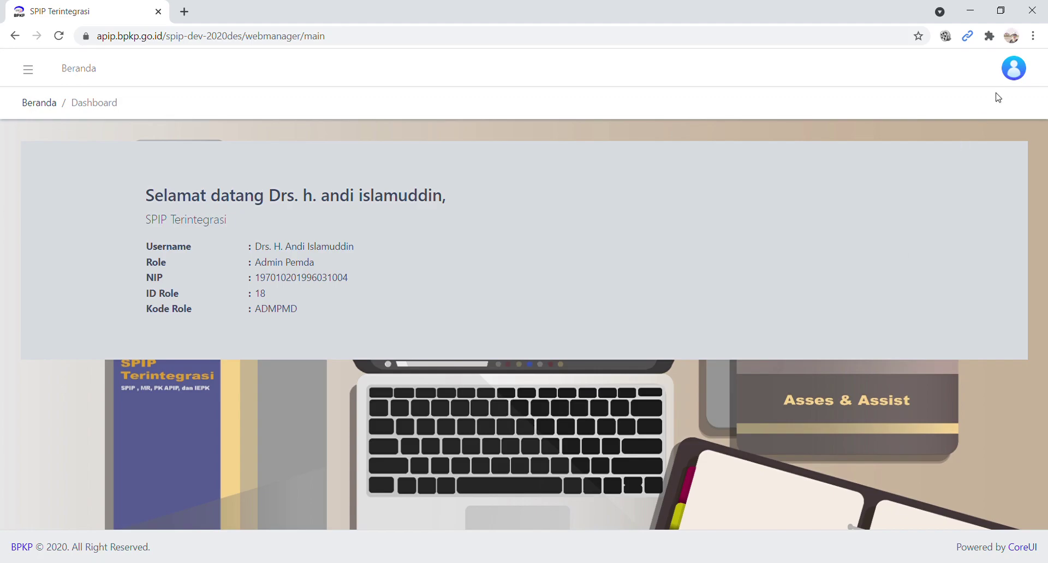
click(1019, 72)
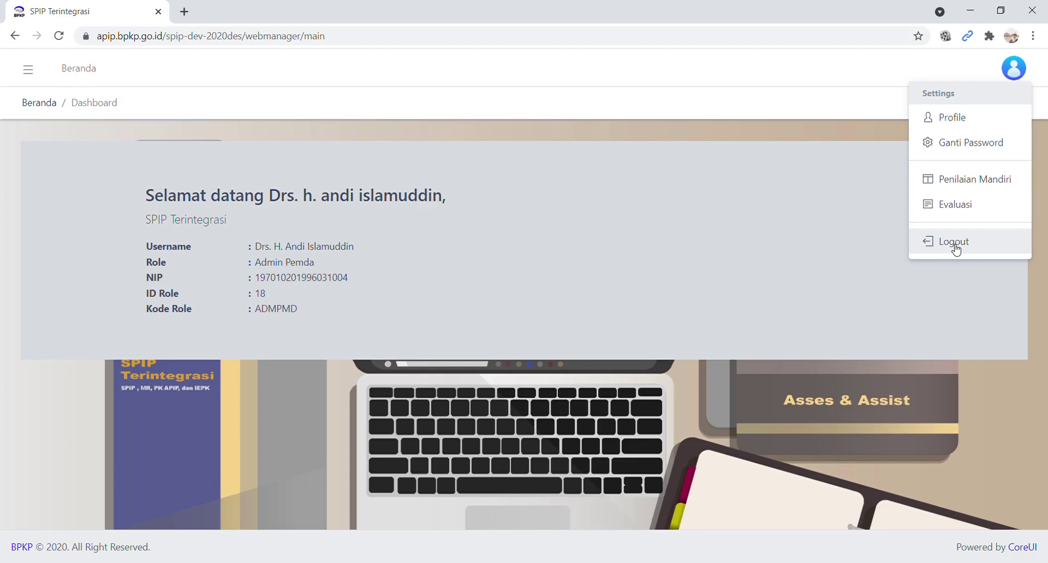
- Log out from the avatar menu and log straight back in to the dashboard
click(954, 243)
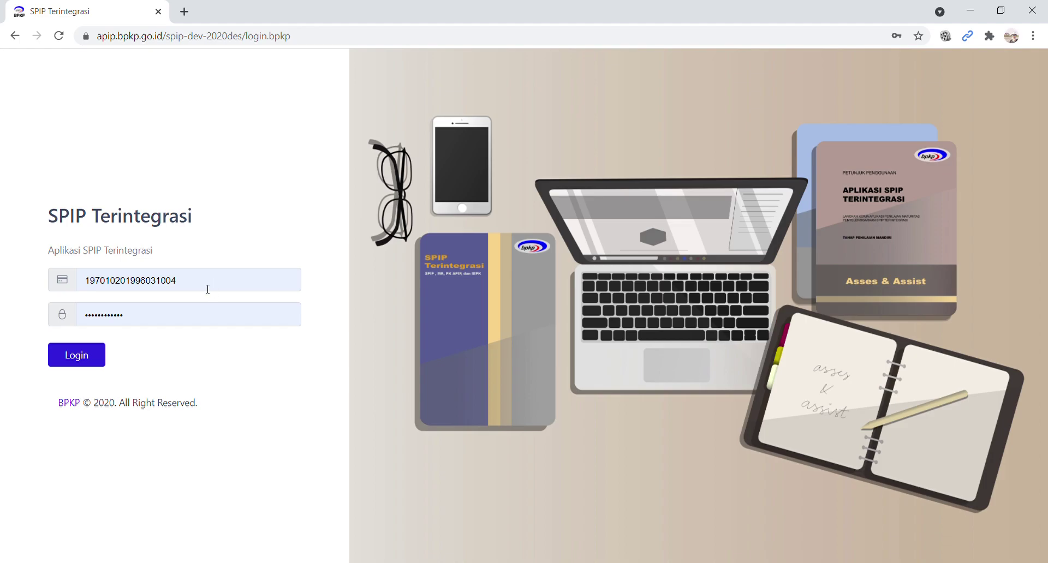
click(84, 359)
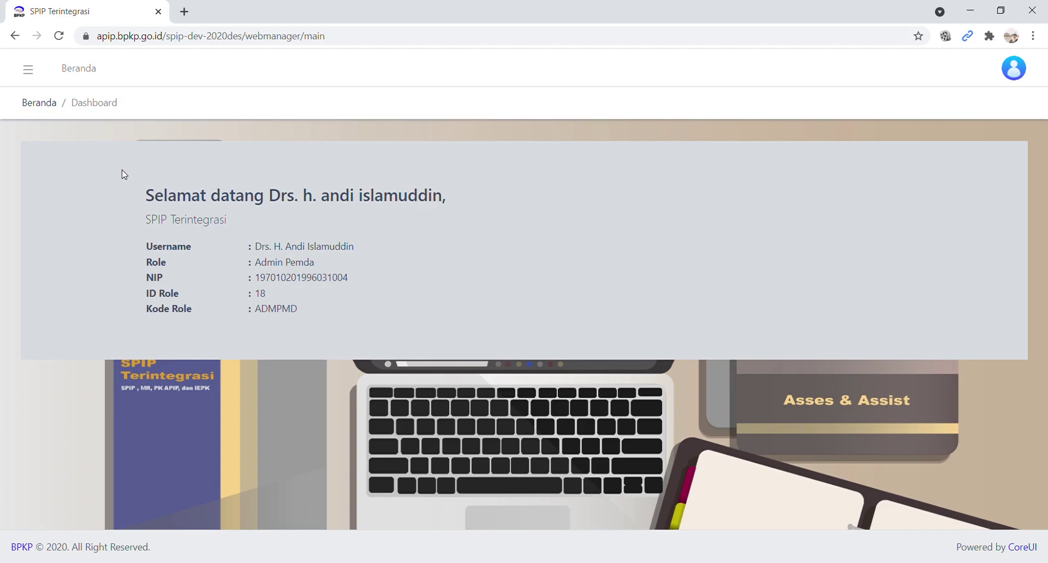
- Open List Admin Pemda under Menu Admin in the sidebar
click(30, 72)
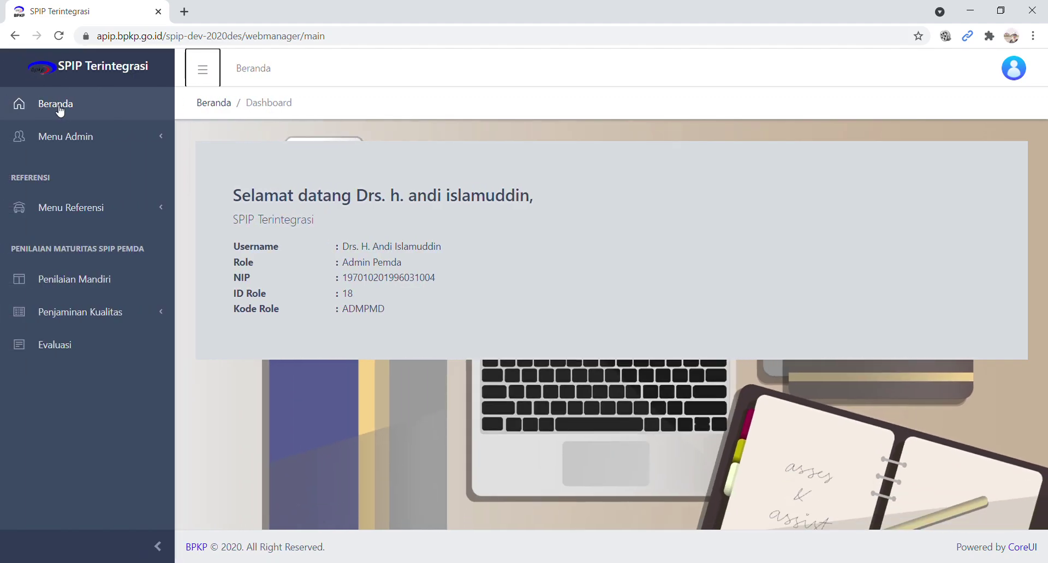
click(100, 147)
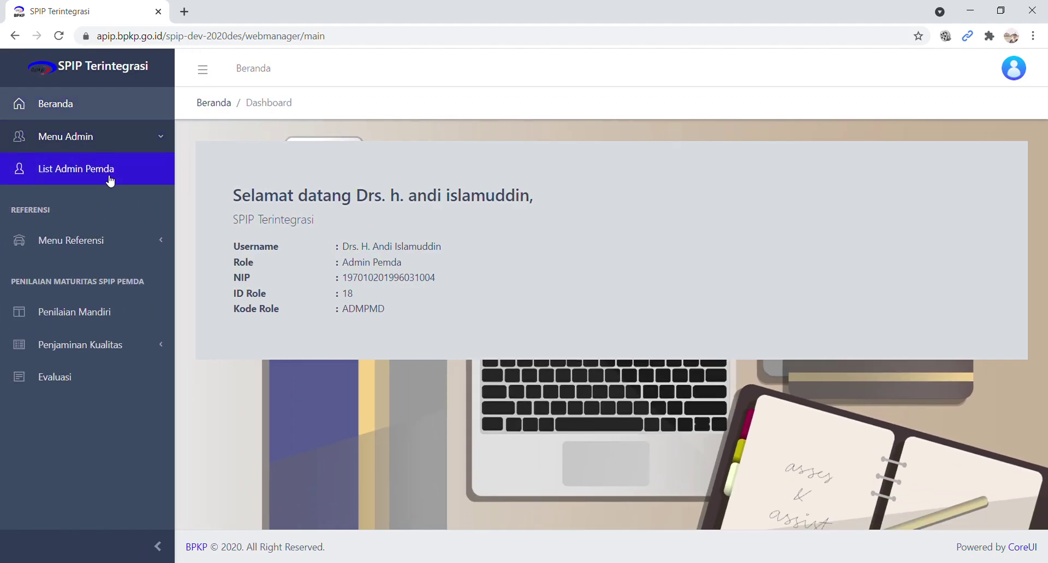
click(108, 175)
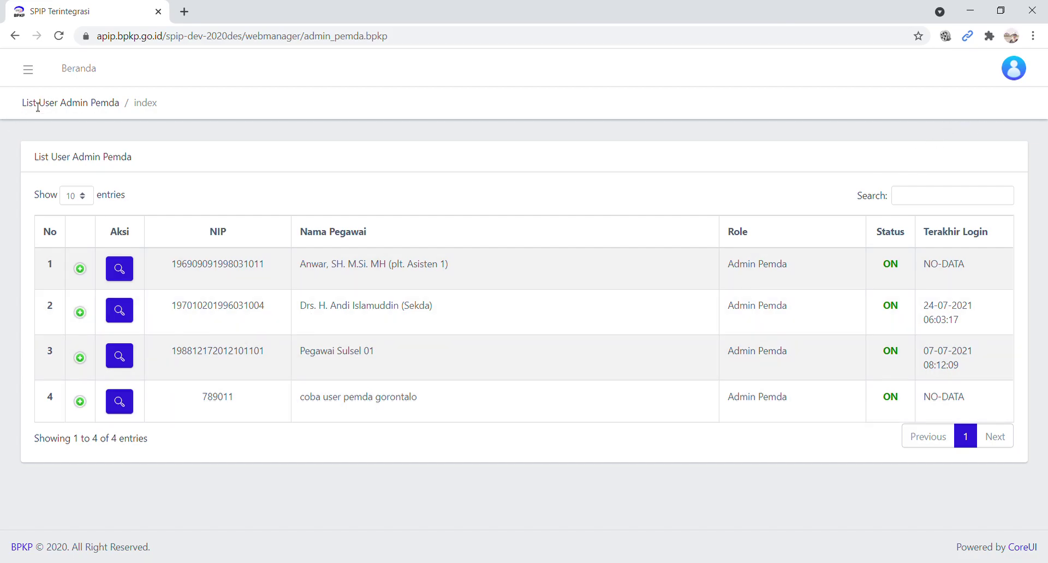
- Return from the admin user list to the Beranda dashboard with the browser's Back button
click(15, 37)
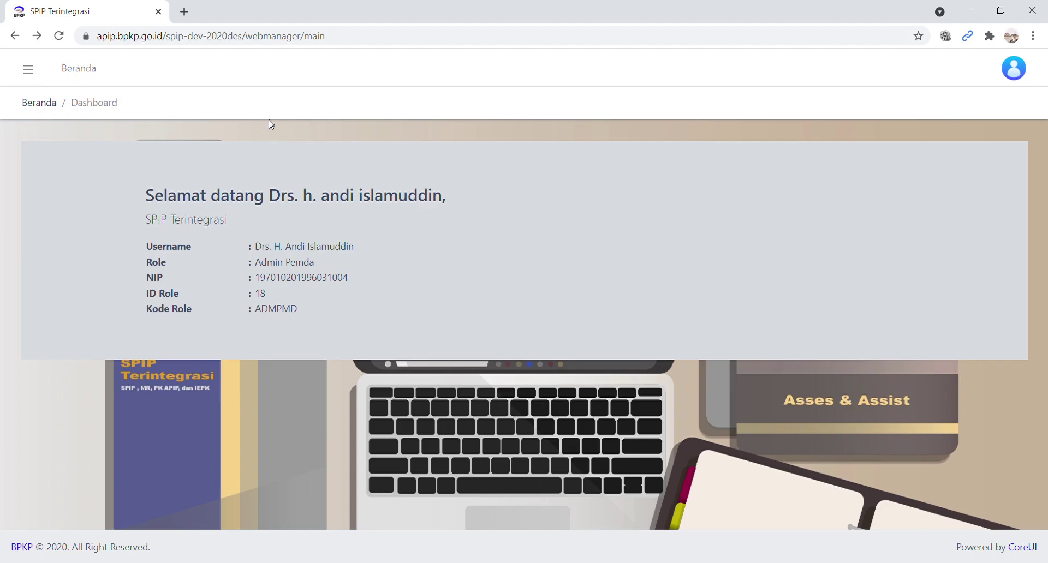
- Open List Pegawai Pemda under Menu Referensi and start a new employee record with Tambah Data Pegawai
click(30, 73)
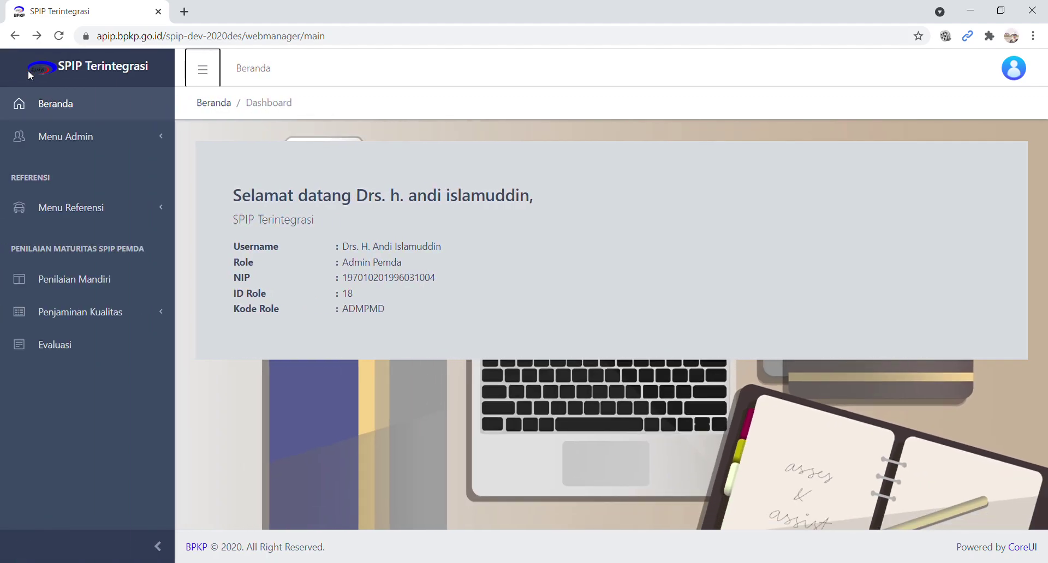
click(103, 218)
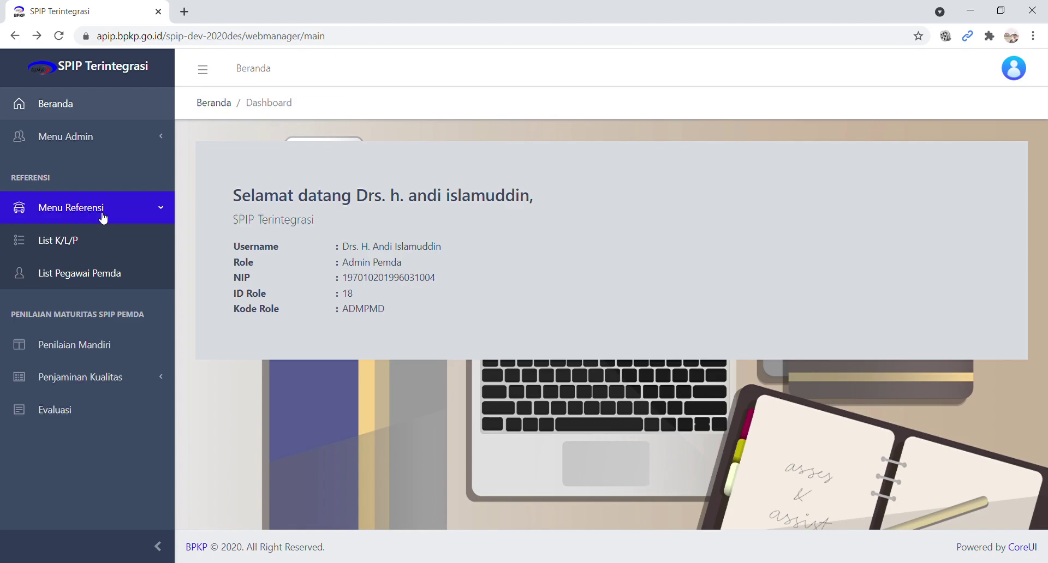
click(108, 278)
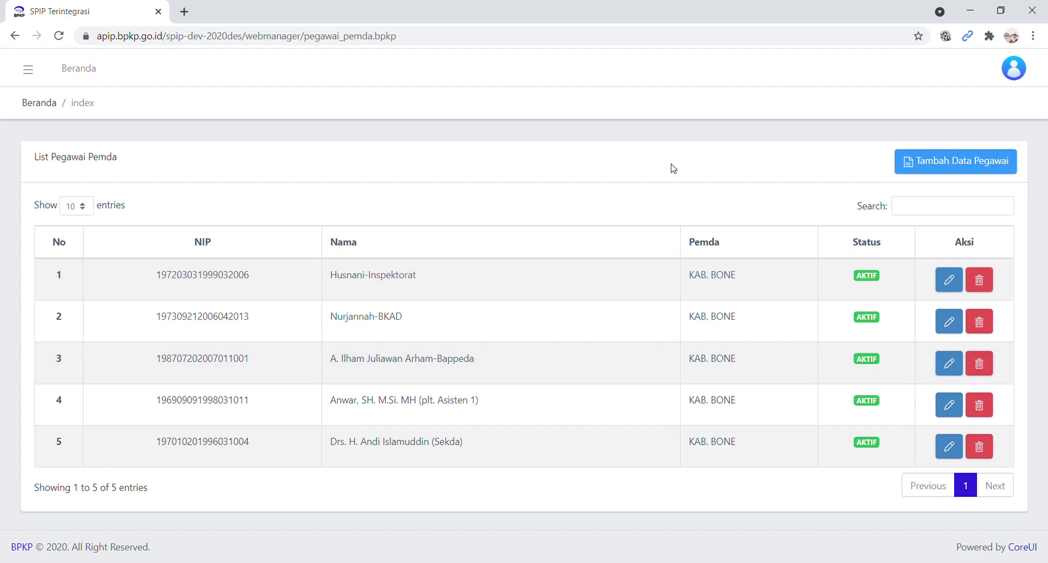
click(959, 170)
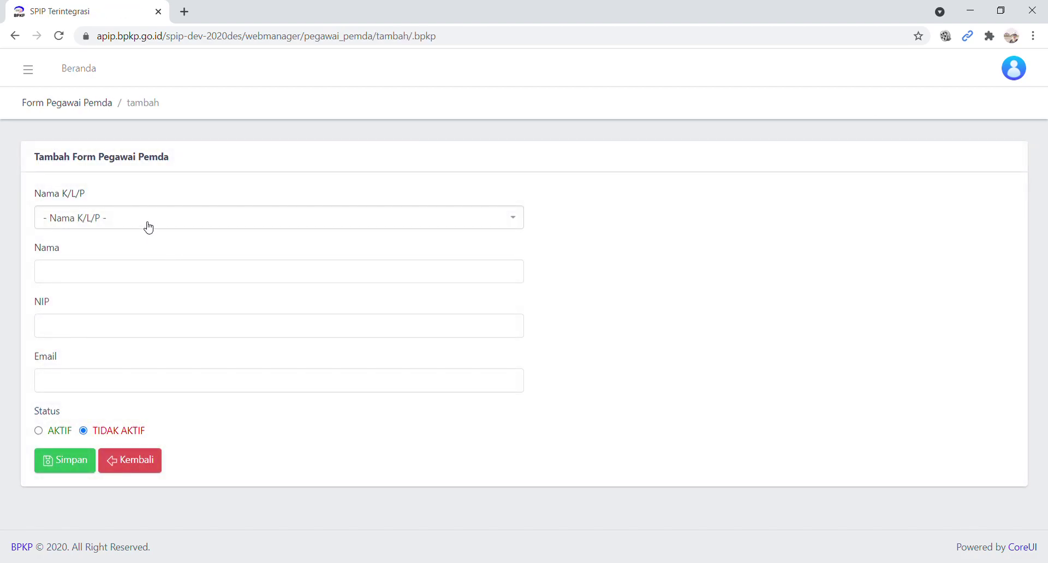
- Set K/L/P to 37311 - KAB. BONE, fill the employee name from a suggestion, and clear the NIP
click(147, 227)
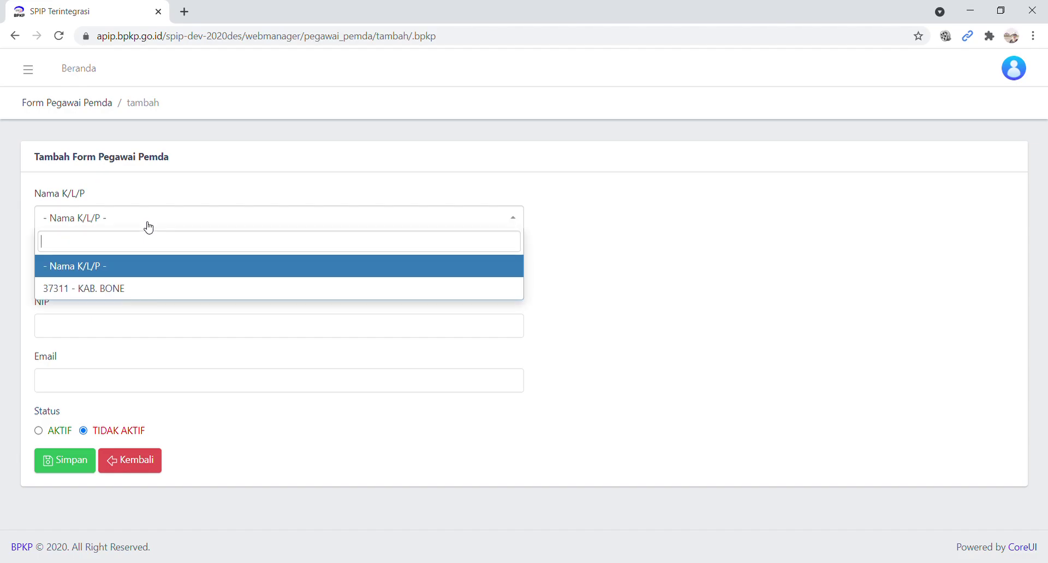
click(158, 290)
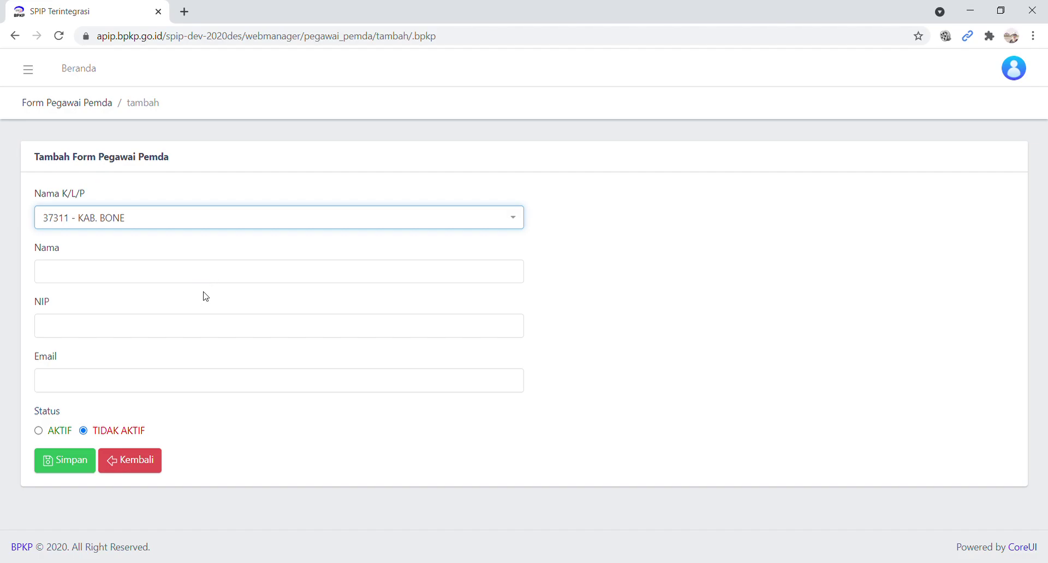
click(219, 273)
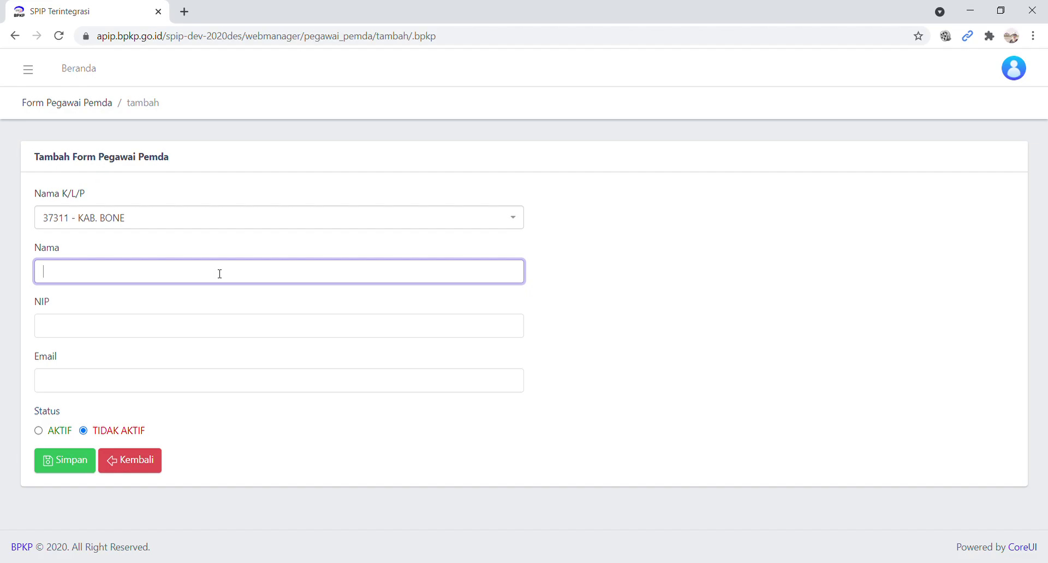
click(129, 327)
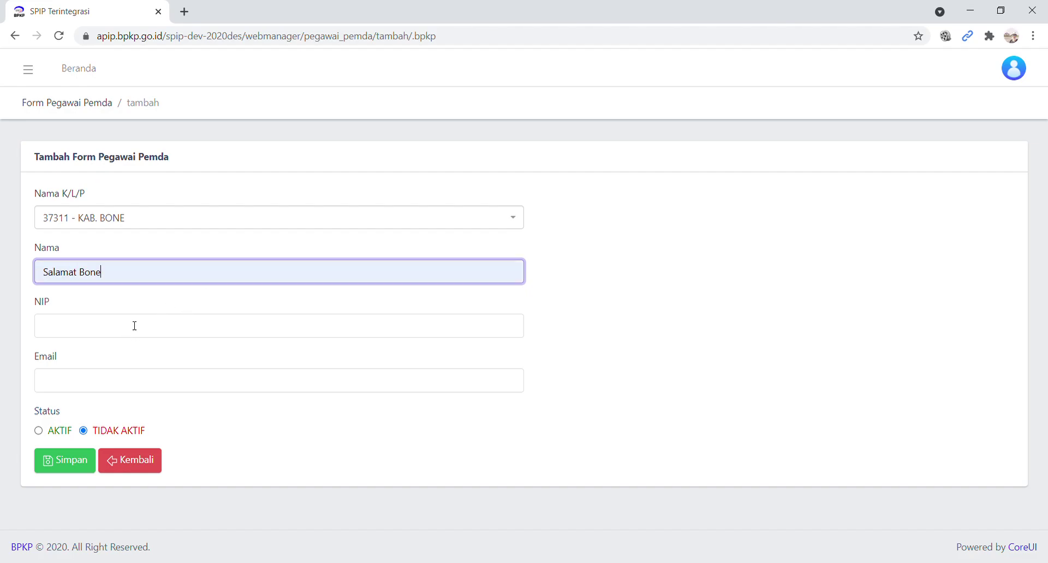
click(163, 333)
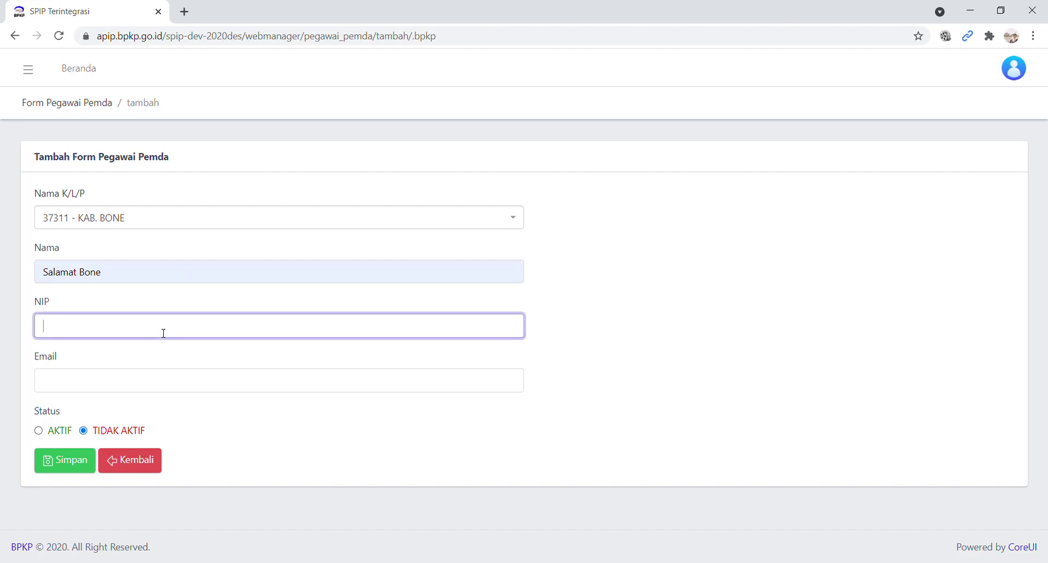
click(113, 364)
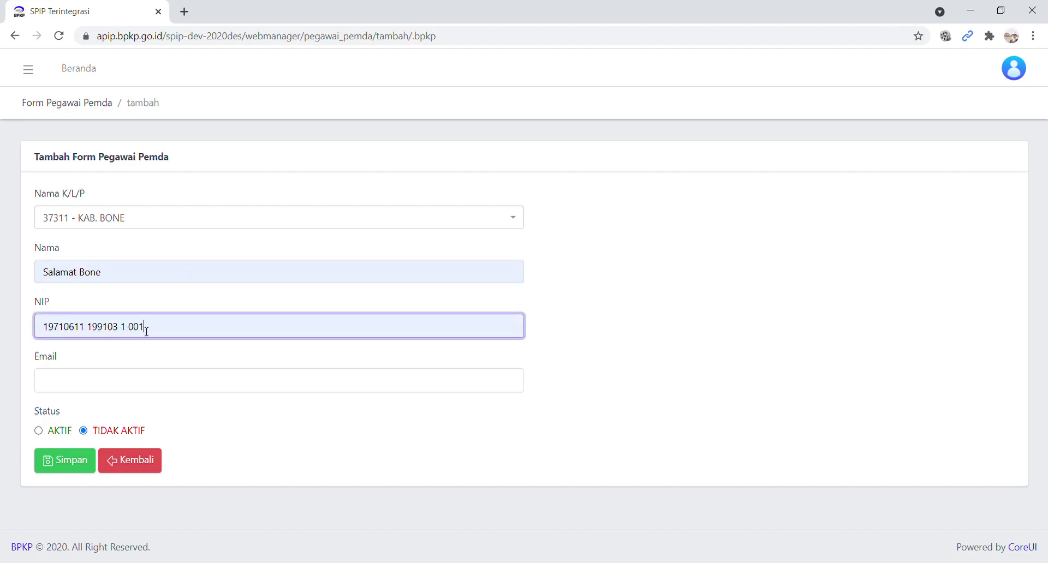
drag(140, 330, 159, 334)
key(ctrl+a)
key(BackSpace)
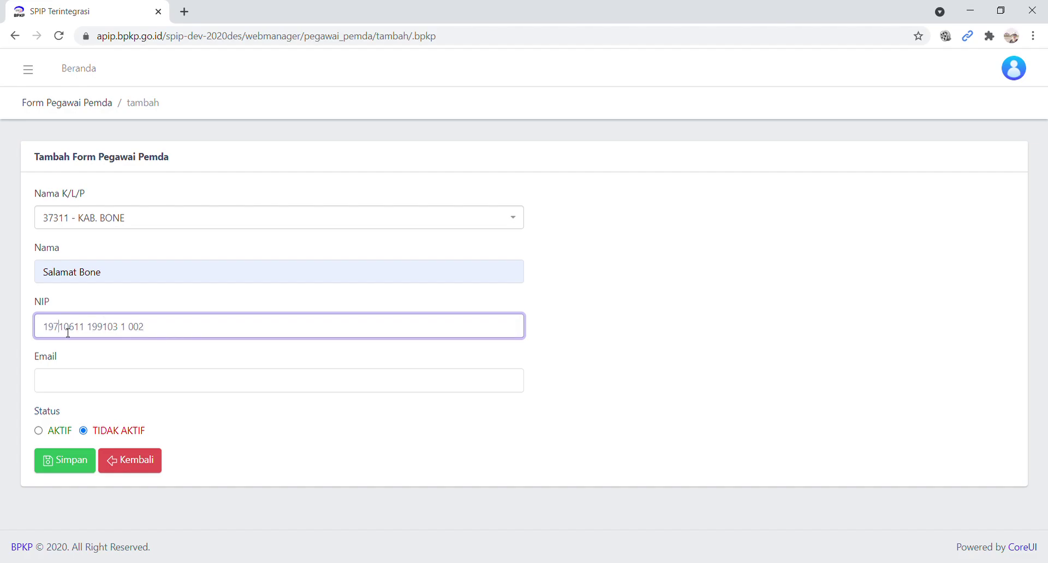
- Enter the employee's e-mail address and set the status to AKTIF
click(79, 382)
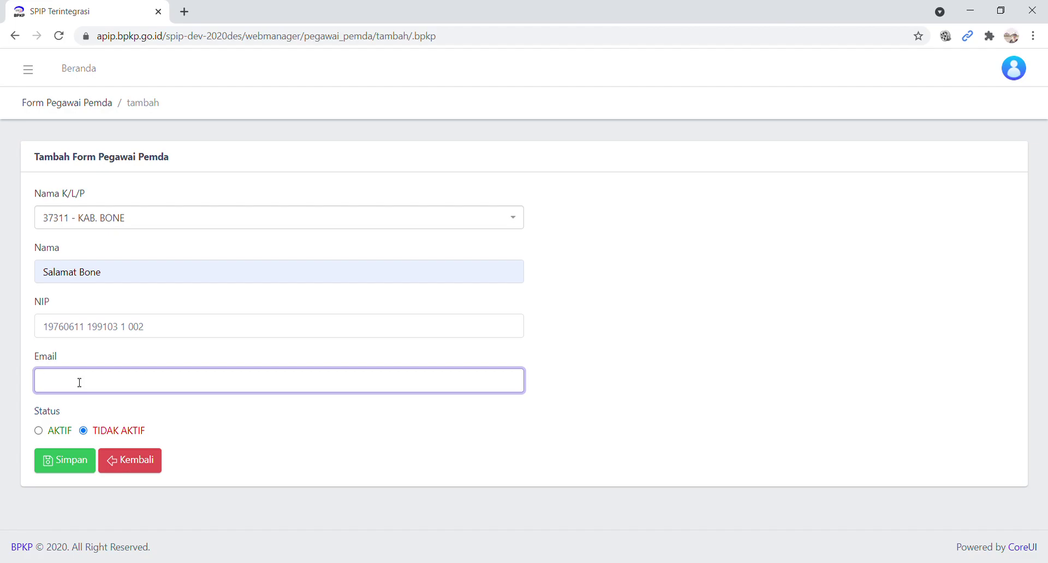
click(50, 435)
click(82, 465)
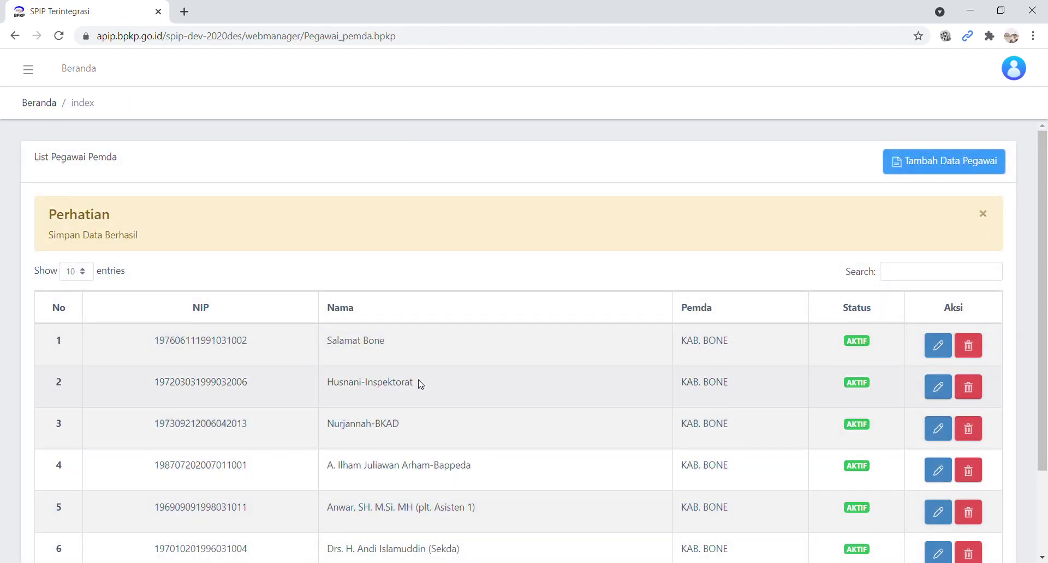
scroll(423, 380, down, 2)
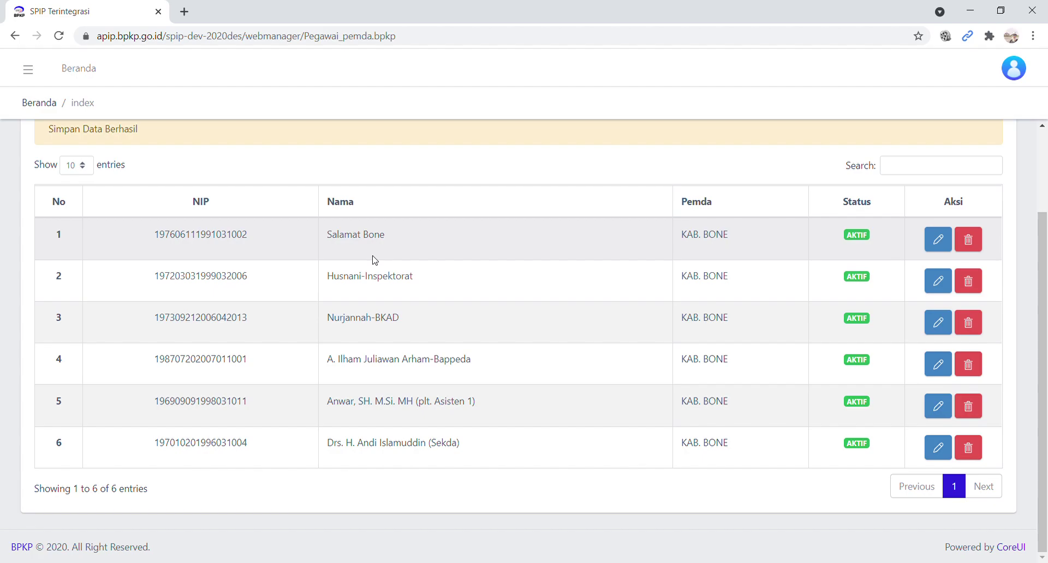
scroll(375, 261, up, 1)
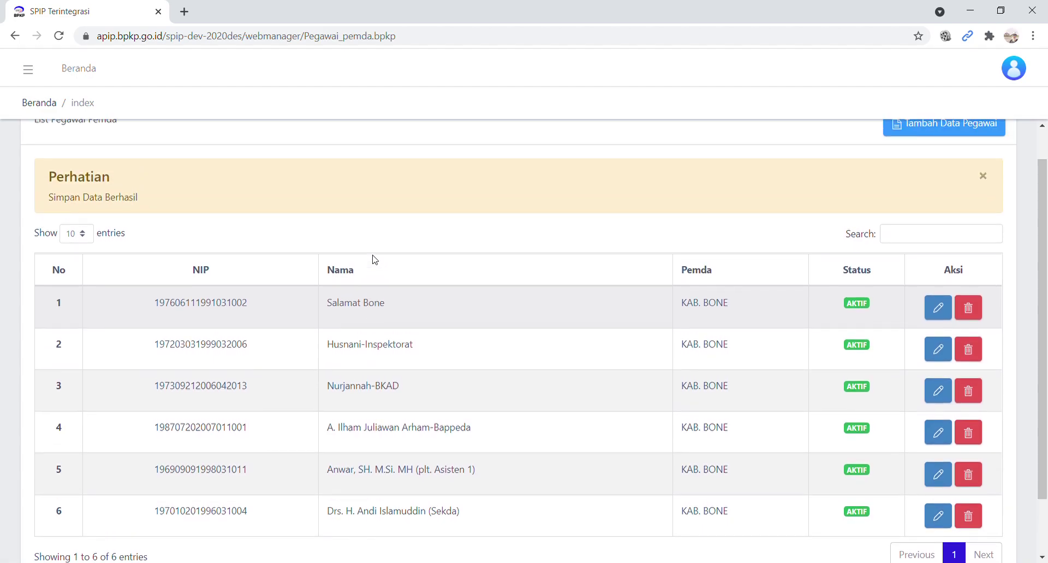
scroll(375, 260, down, 1)
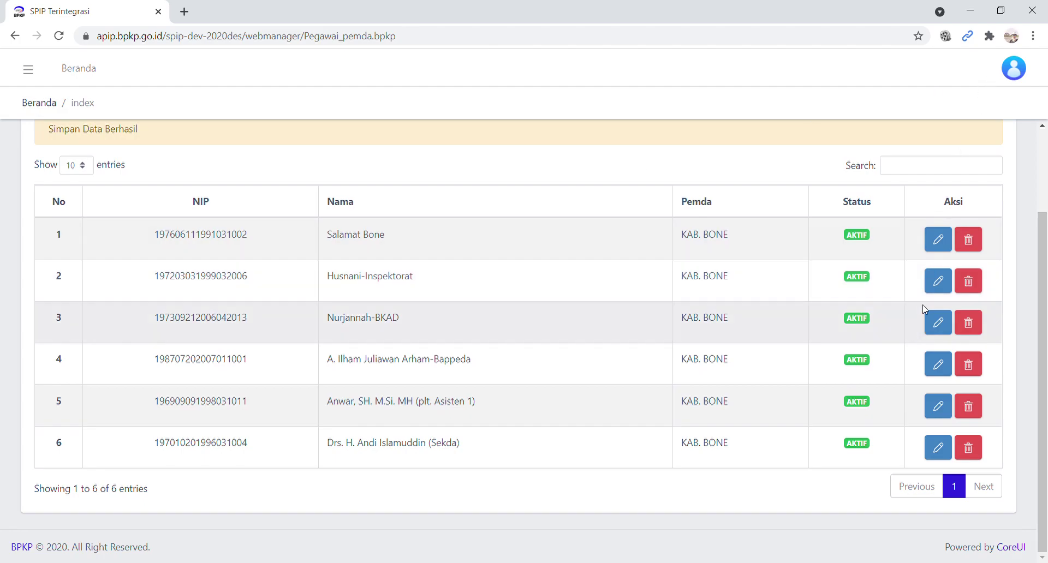
click(946, 242)
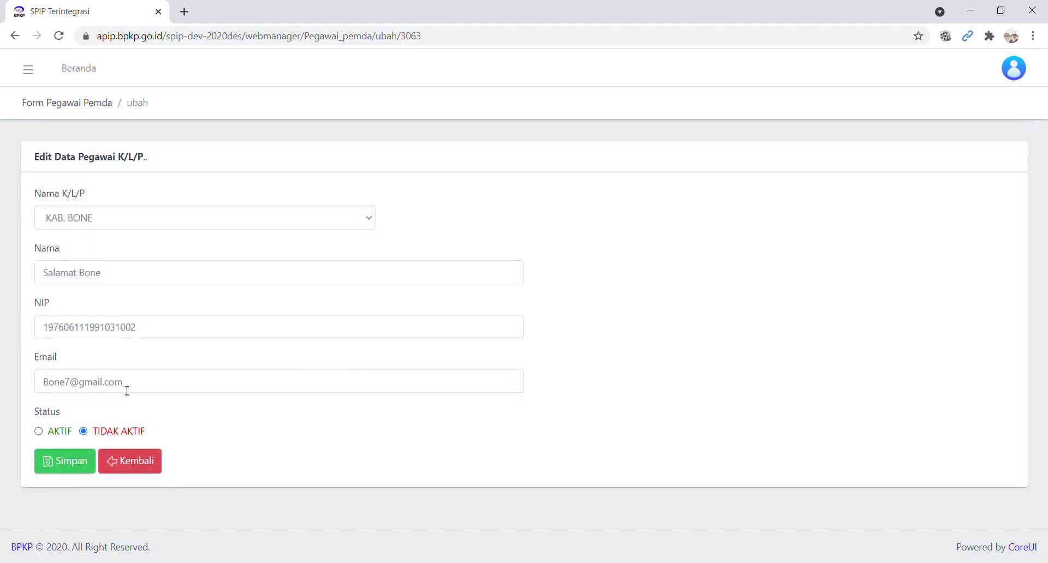
click(136, 465)
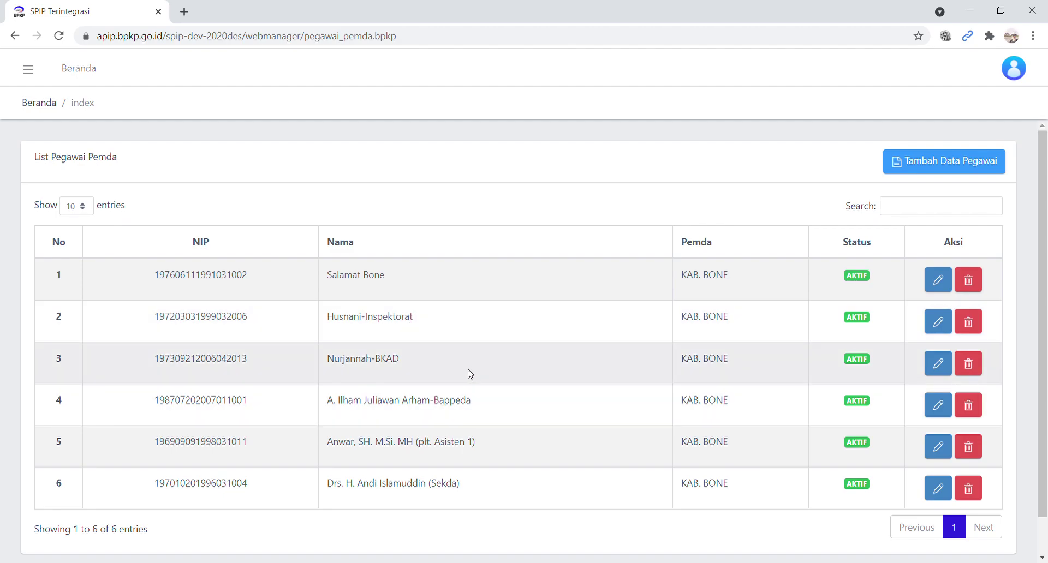
- Look over the six AKTIF employee records, then open the navigation sidebar
scroll(407, 385, down, 1)
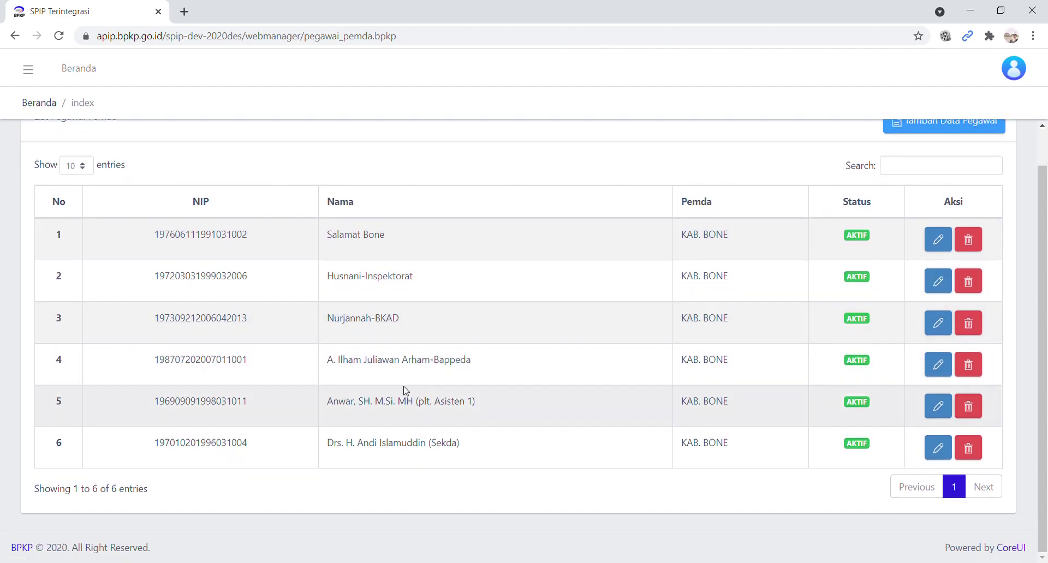
scroll(413, 371, up, 1)
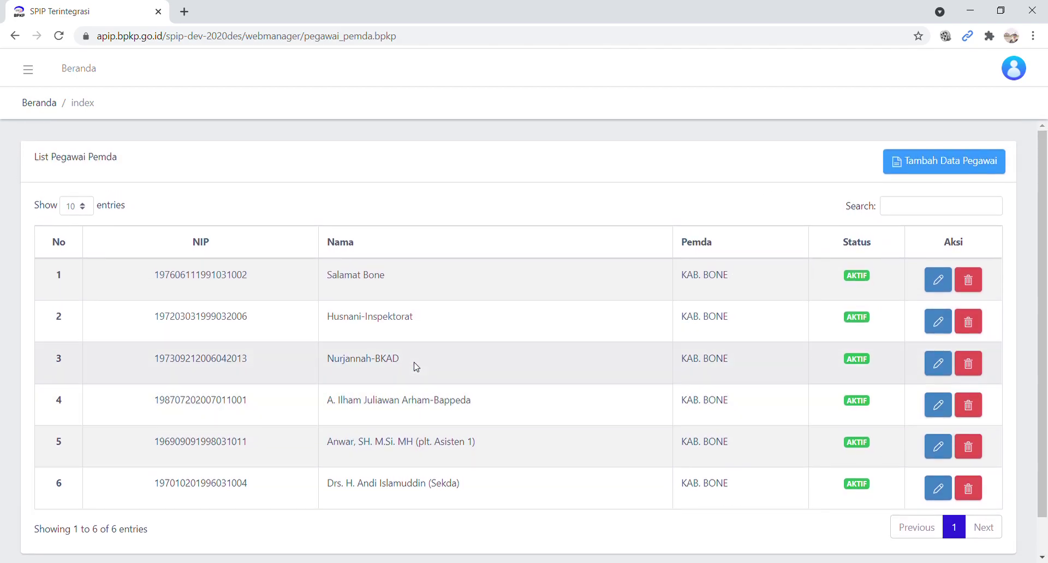
scroll(450, 335, down, 1)
scroll(451, 339, up, 1)
click(27, 74)
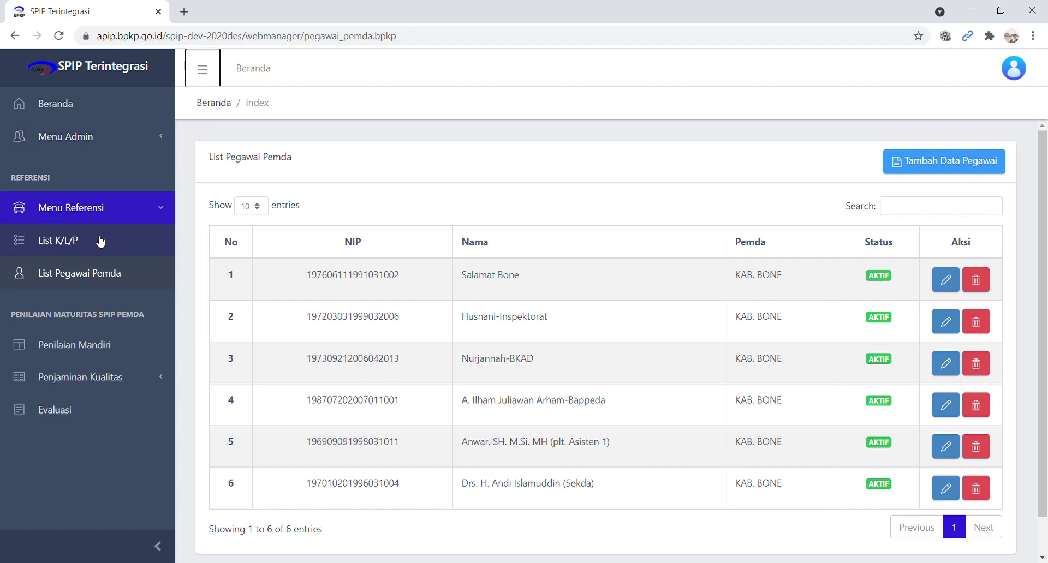
- Open Penilaian Mandiri from the sidebar to list the KAB. BONE 2020 and 2021 assessments
click(82, 352)
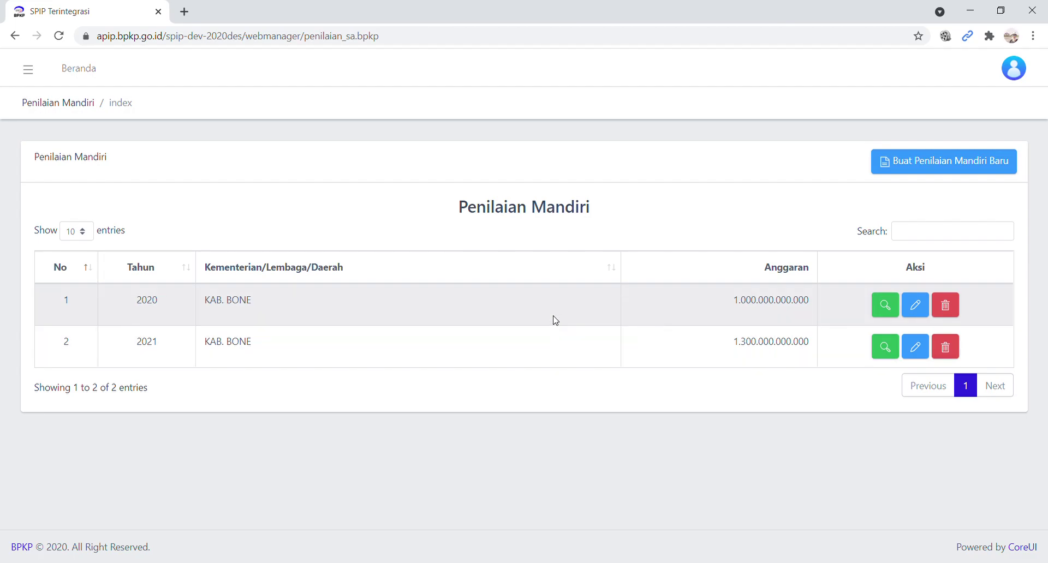
click(941, 169)
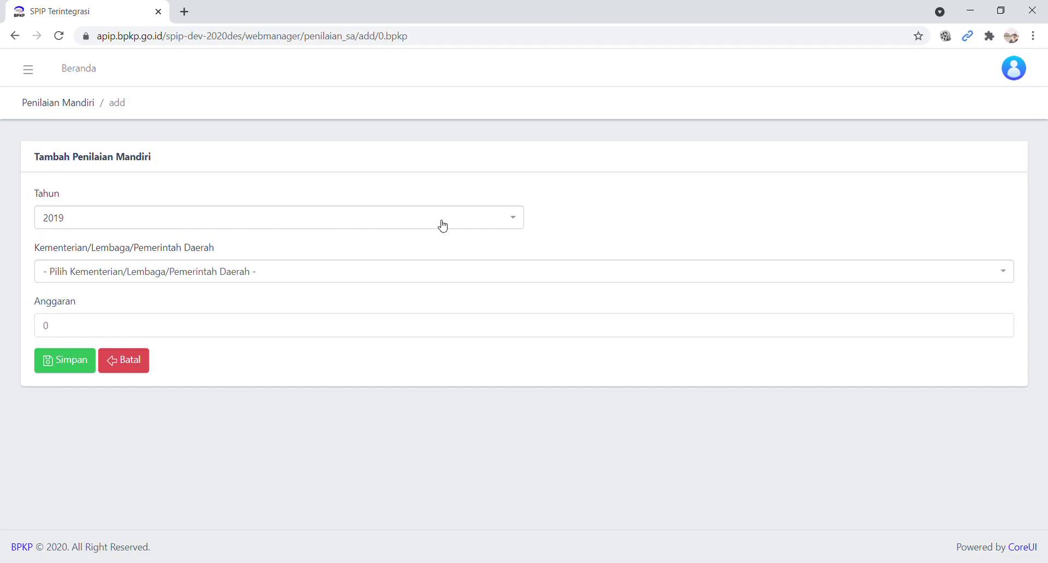
click(419, 279)
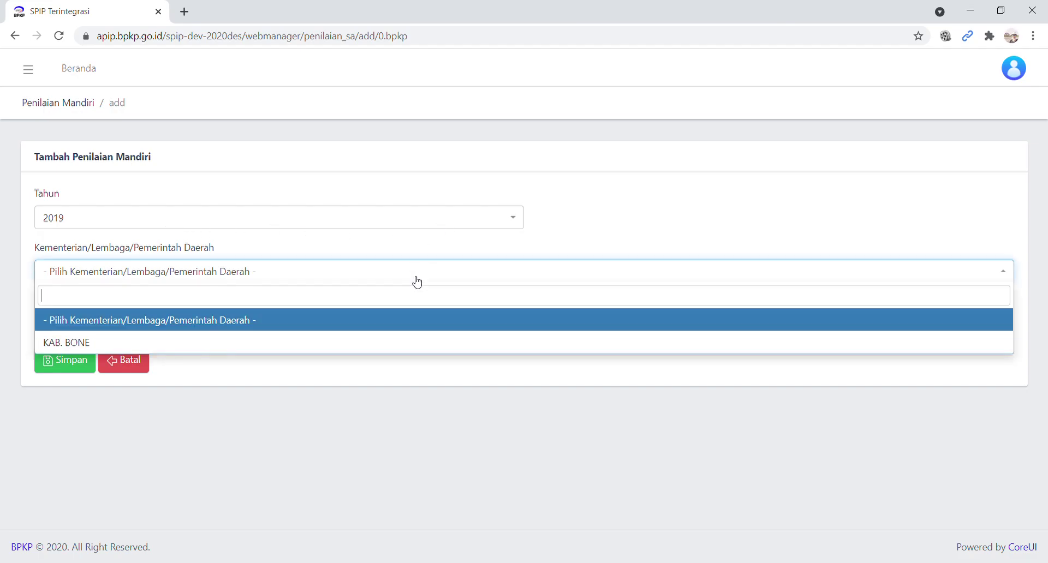
click(145, 343)
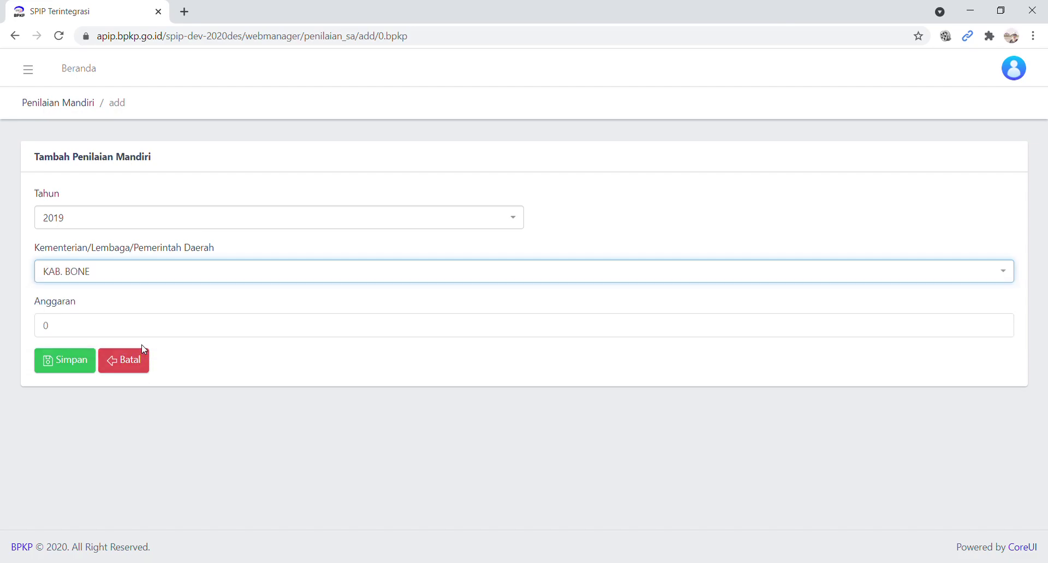
click(107, 332)
double_click(44, 325)
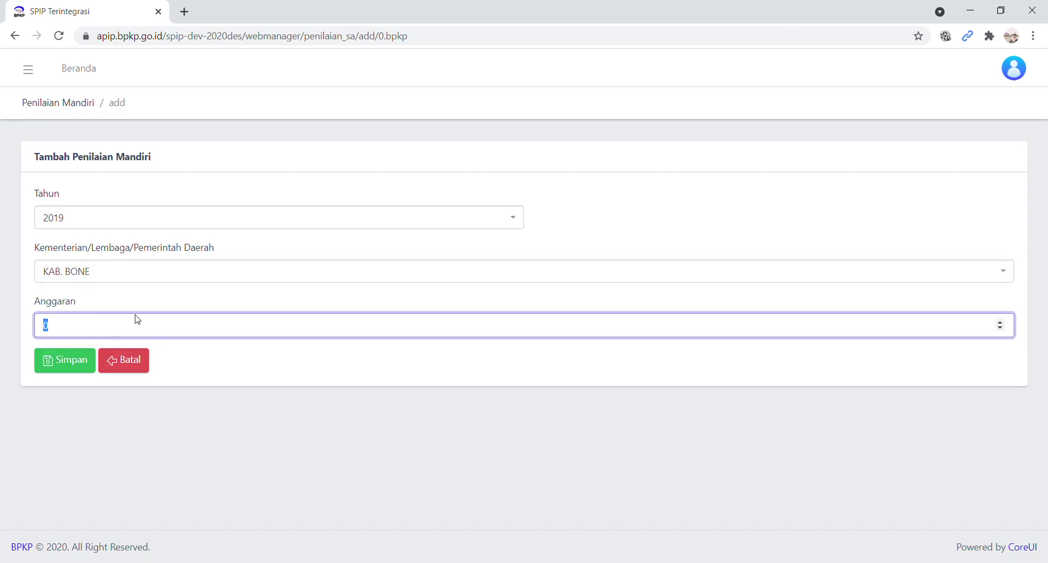
text(1000000000000)
click(81, 362)
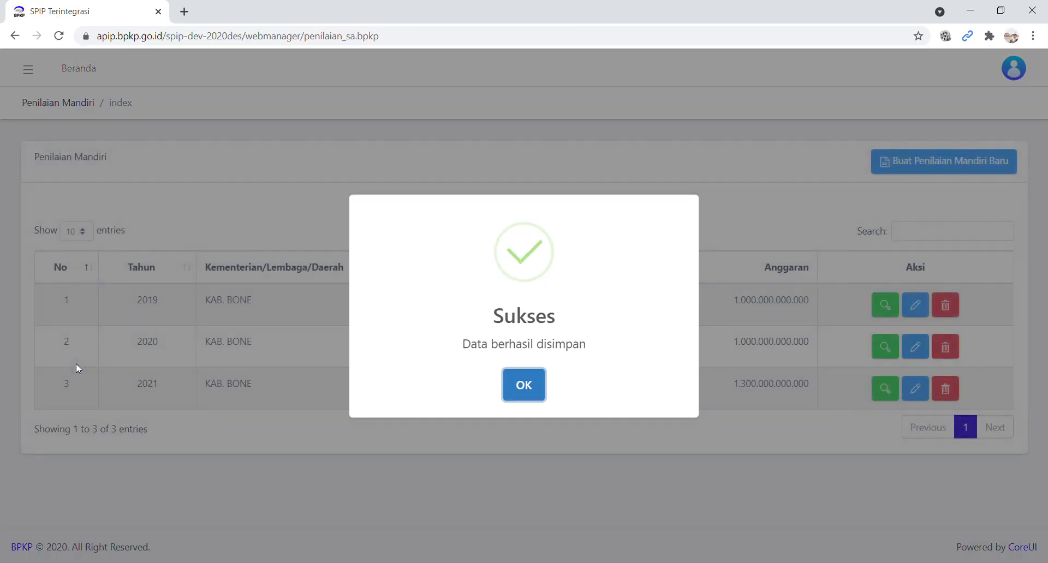
- Dismiss the Sukses notice to reveal the three KAB. BONE assessments for 2019-2021
click(532, 389)
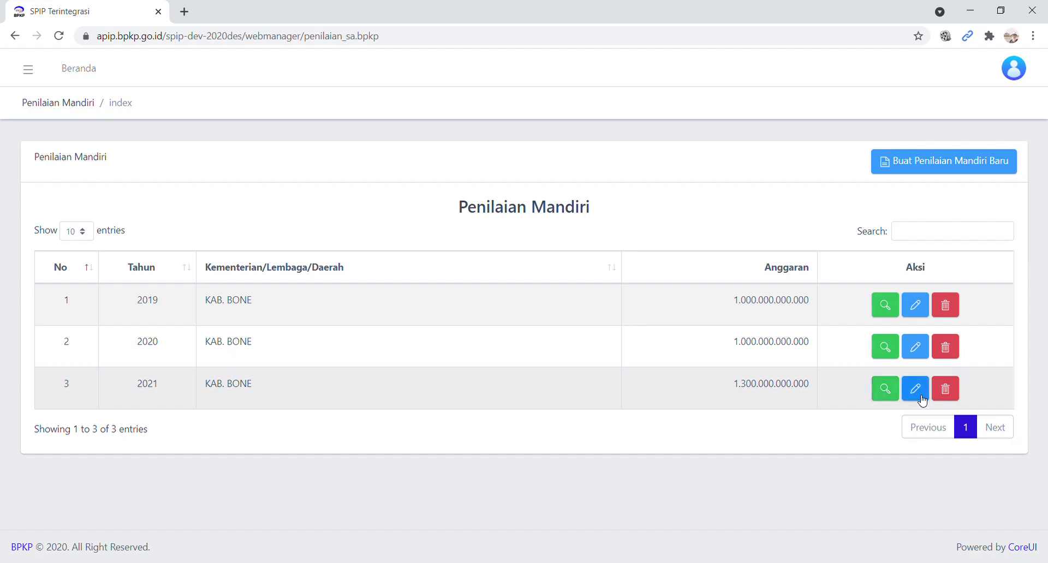
- View the satker list of the 2021 KAB. BONE assessment
click(892, 396)
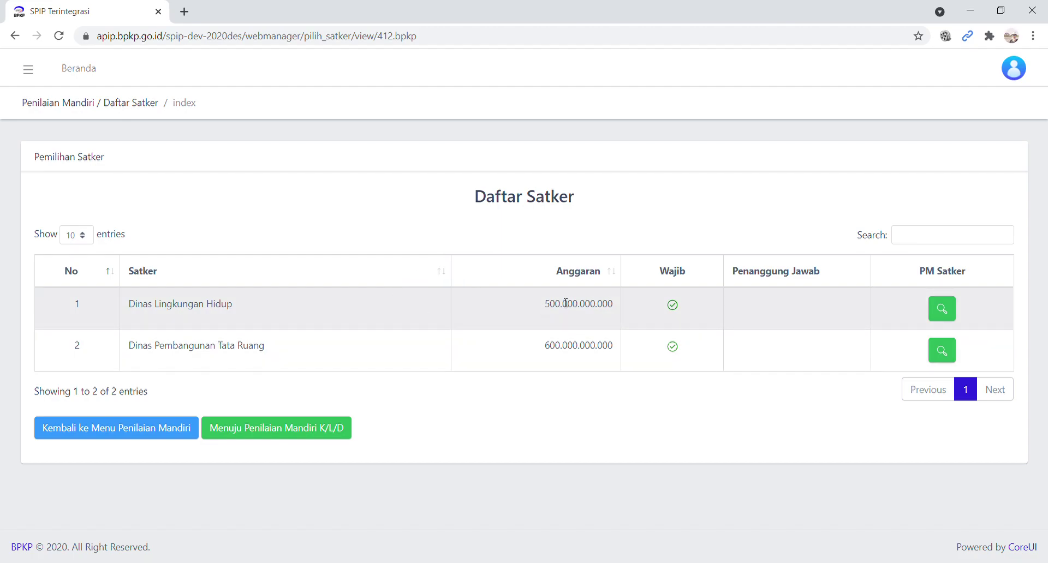
- Go from Menuju Penilaian Mandiri K/L/D to the 2021 assessment's Lihat Persiapan Penilaian page
click(293, 429)
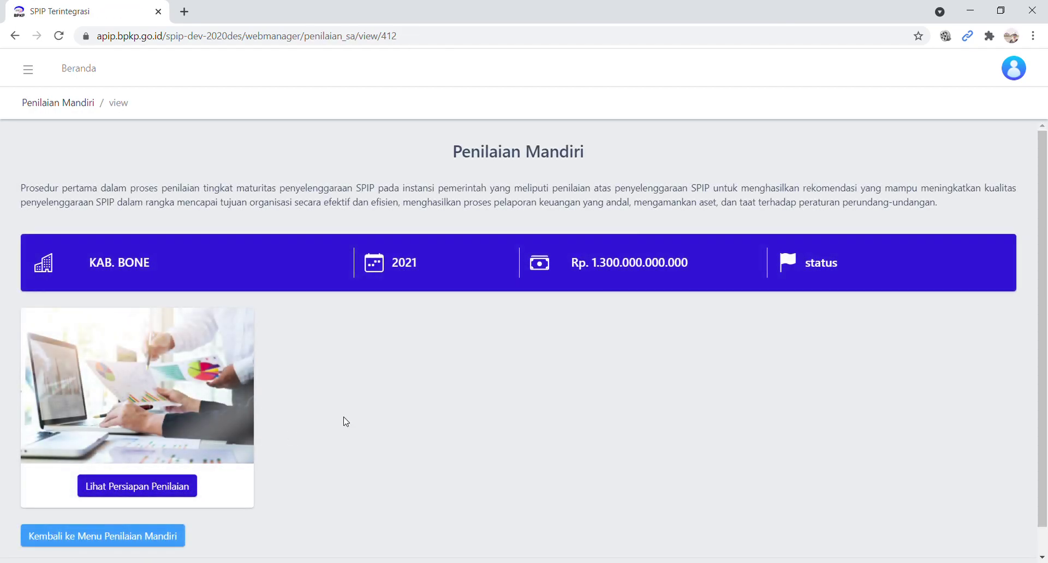
scroll(344, 421, down, 1)
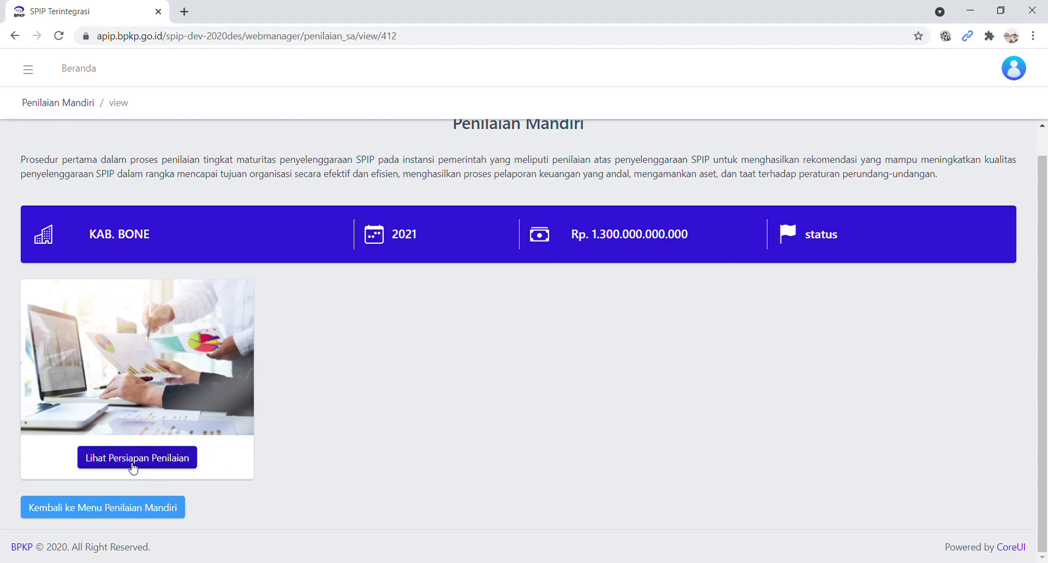
click(132, 464)
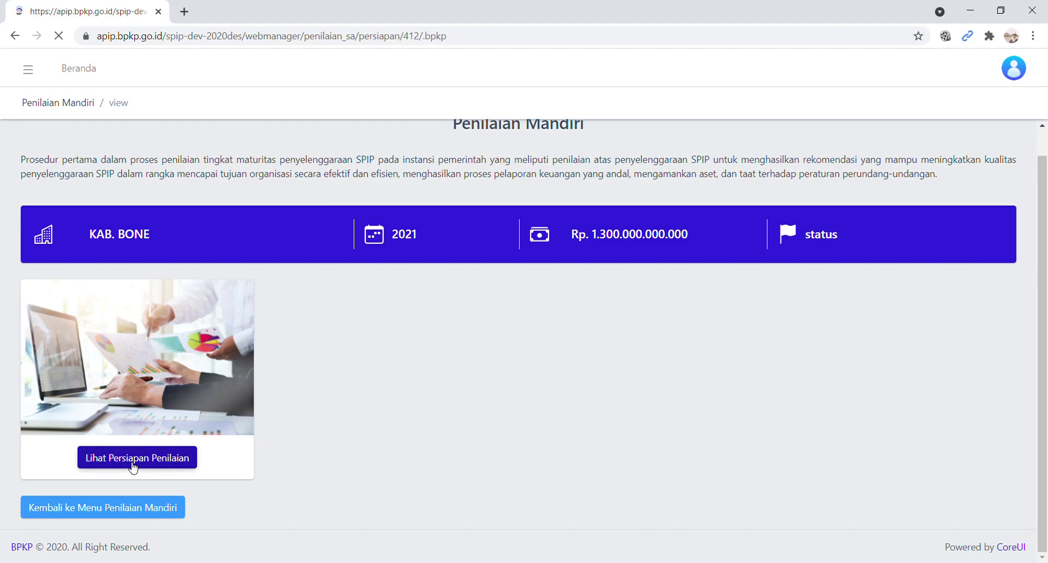
scroll(185, 420, down, 1)
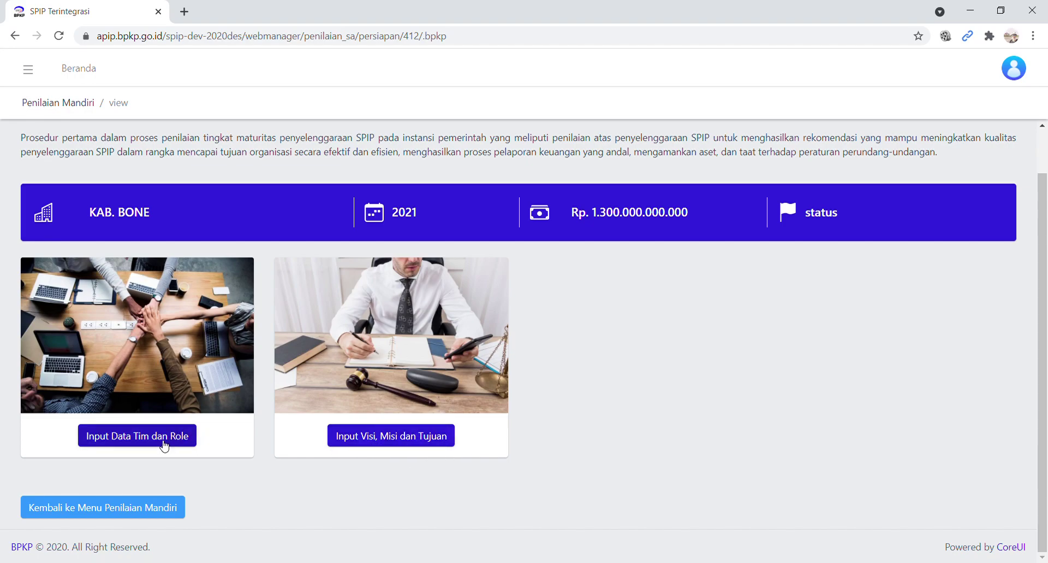
- Open Input Data Tim dan Role and review letter ST-001/Bone/2021 and its three assessors
click(164, 446)
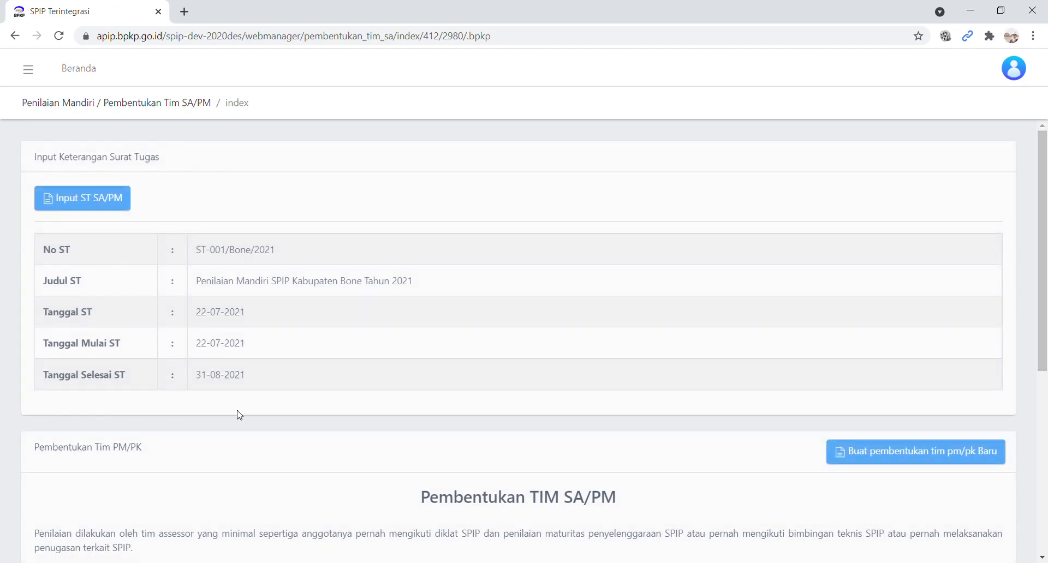
scroll(551, 310, down, 2)
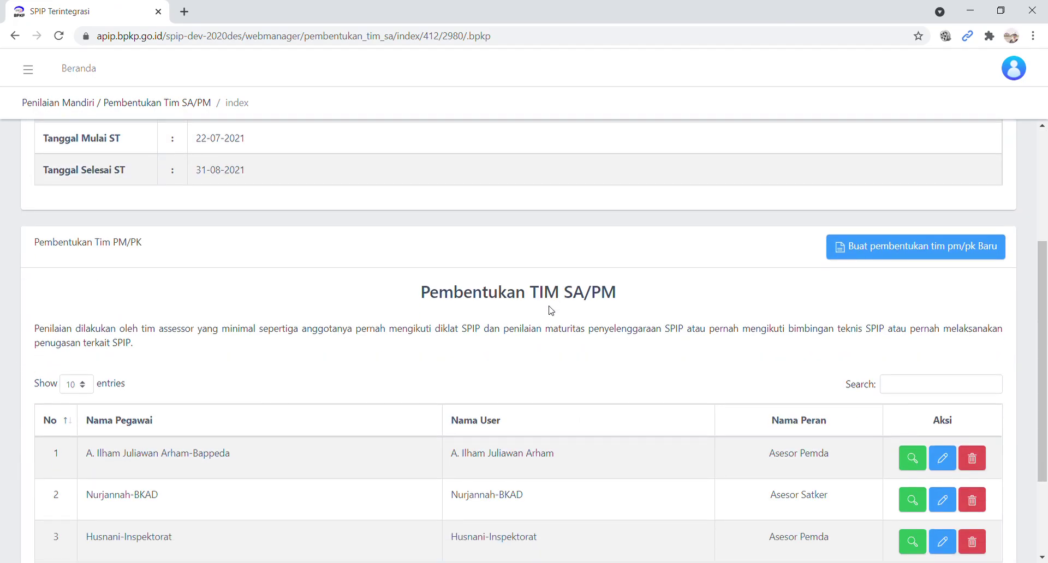
scroll(551, 311, up, 2)
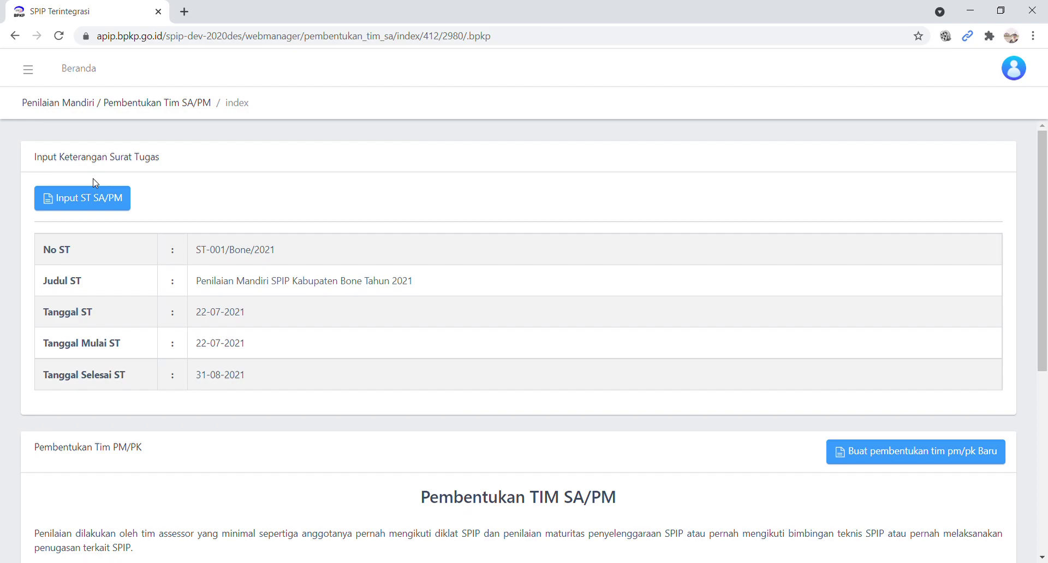
click(104, 209)
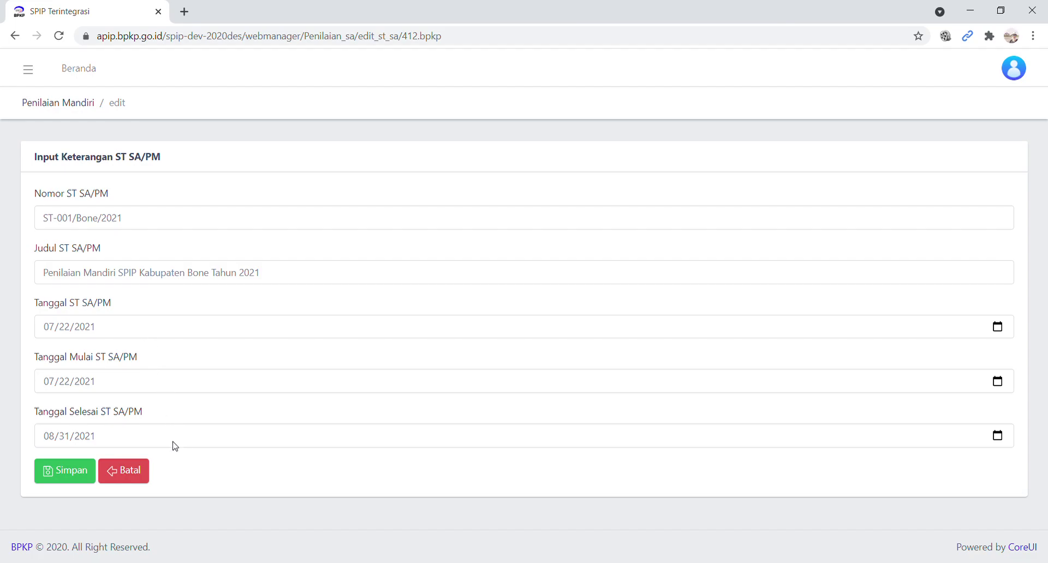
click(71, 476)
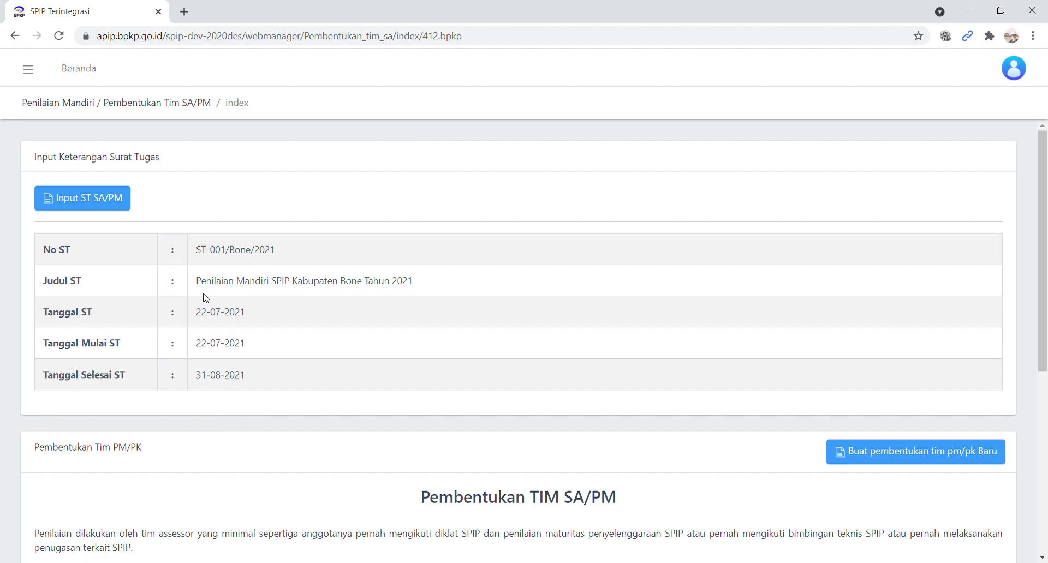
scroll(470, 326, down, 1)
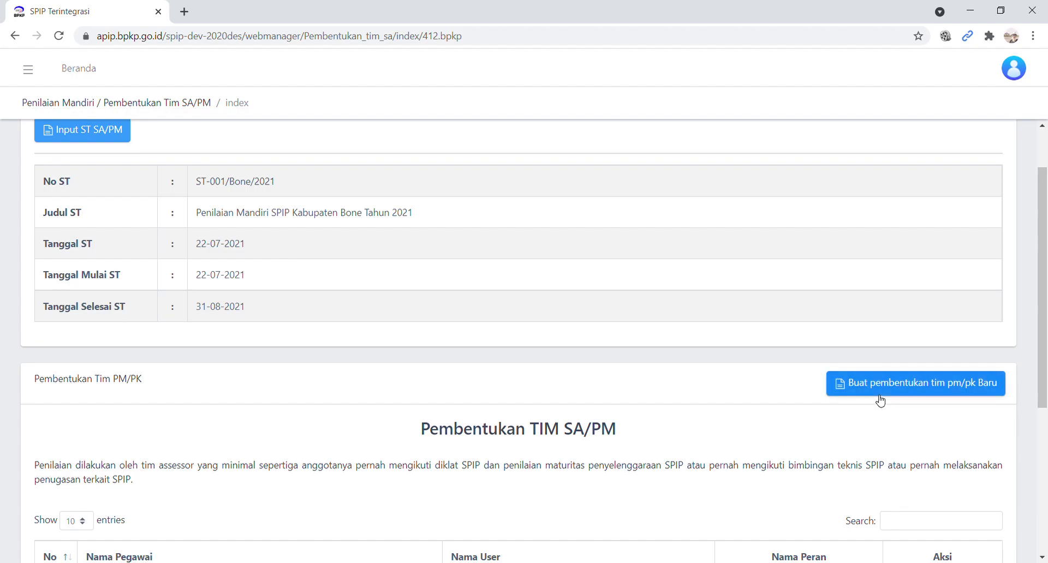
scroll(840, 420, down, 5)
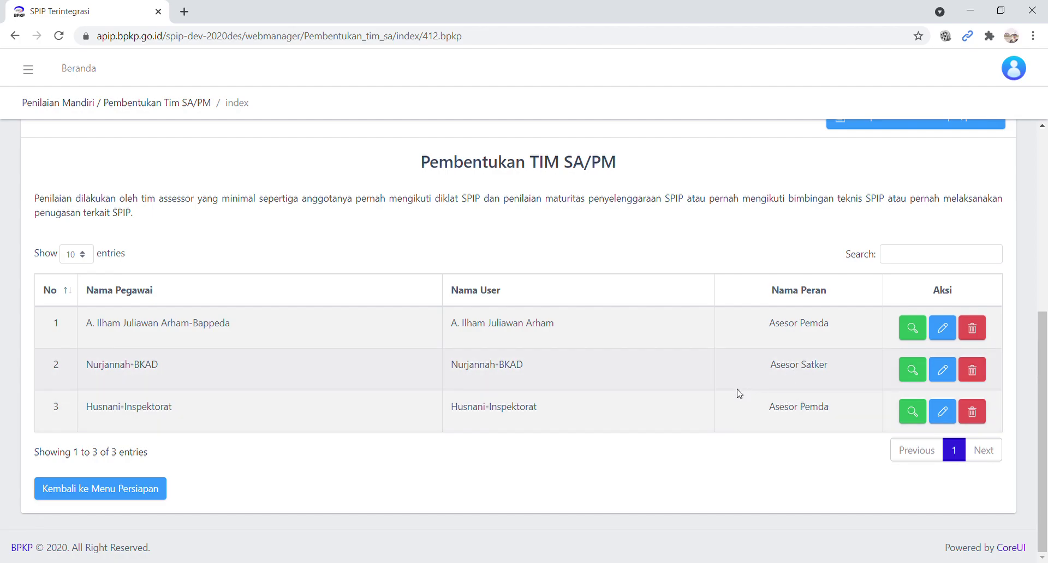
scroll(739, 393, up, 1)
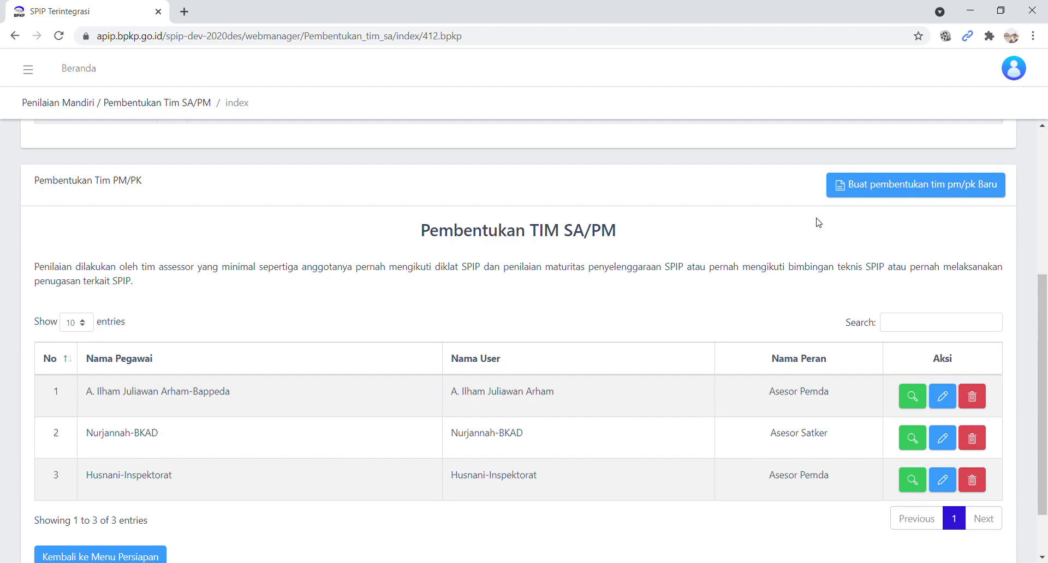
scroll(819, 222, down, 2)
scroll(817, 218, up, 2)
- Add the chosen KAB. BONE employee as a fourth team member with role Tim PK Pemda
click(907, 186)
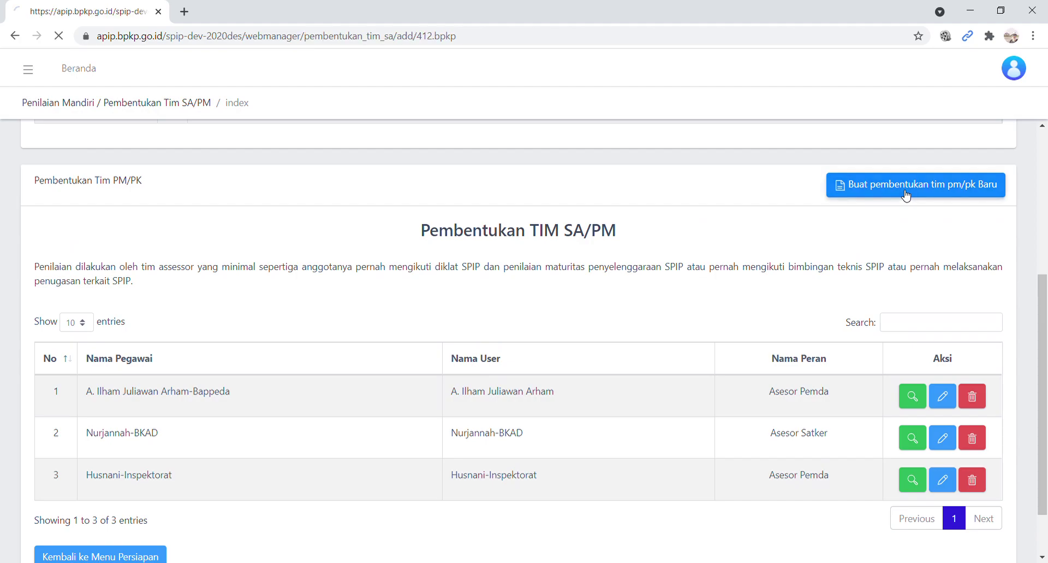
click(265, 228)
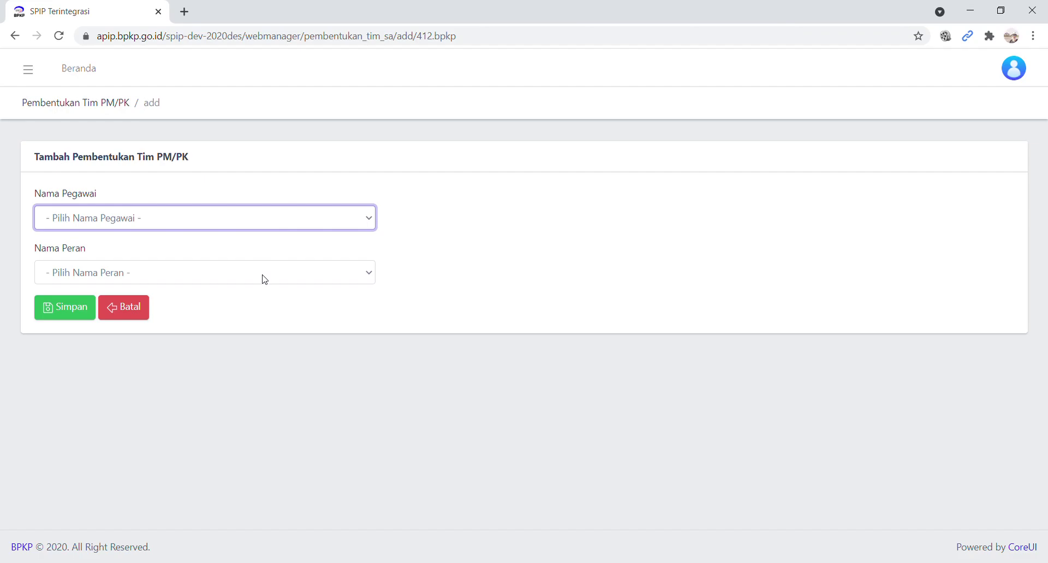
key(Down)
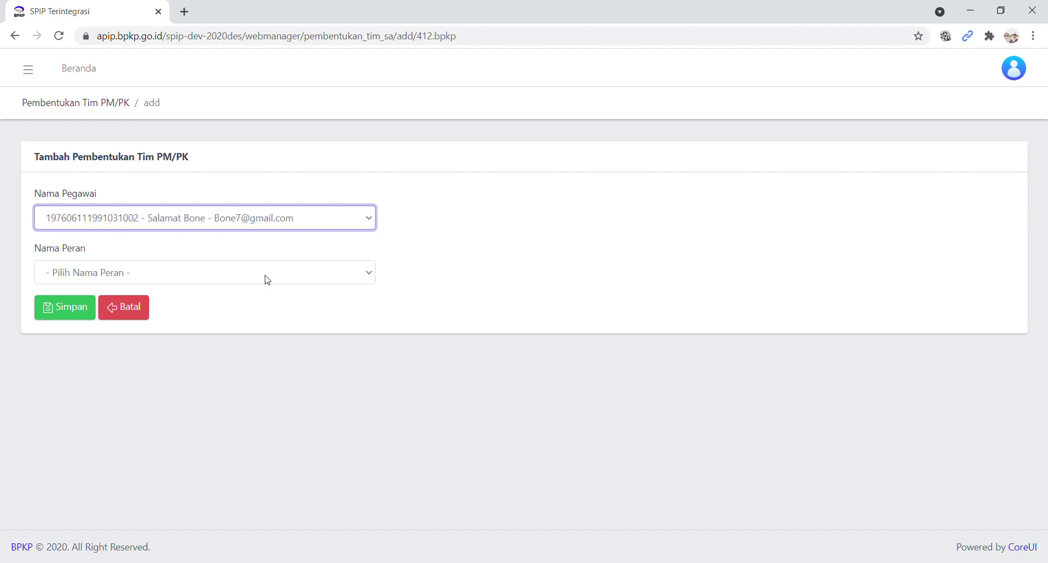
key(Tab)
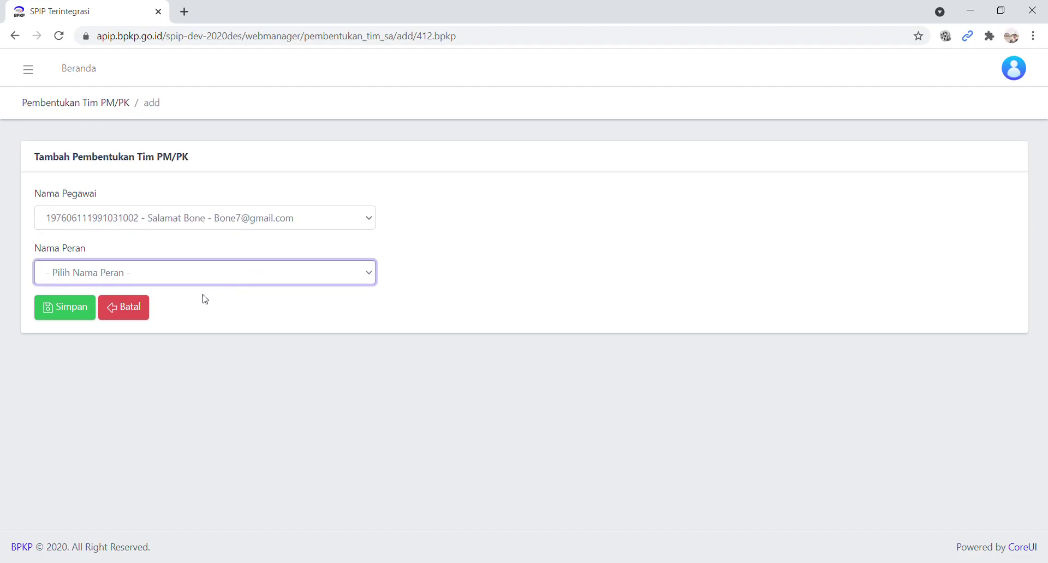
key(Down)
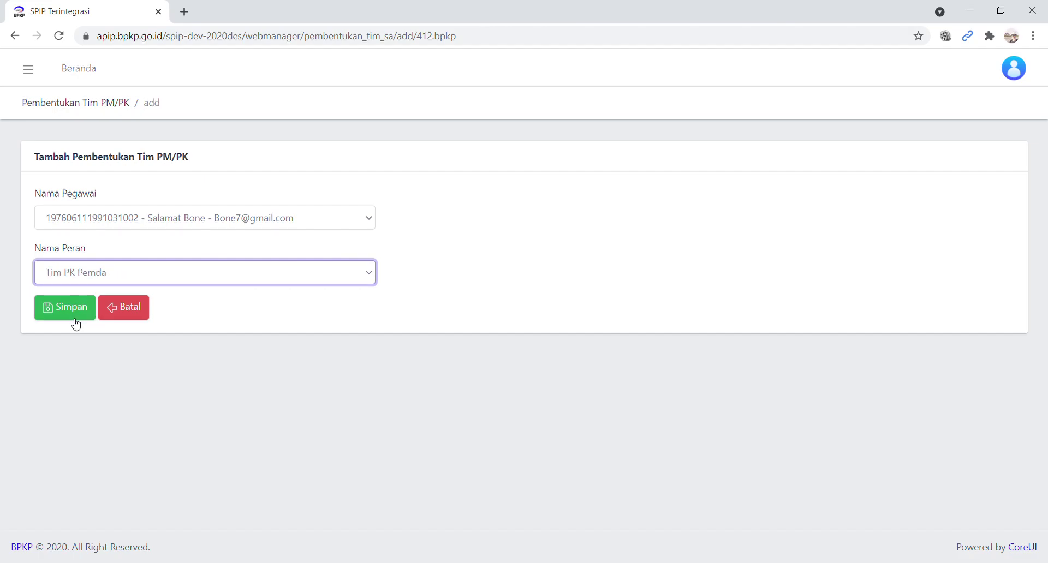
click(67, 320)
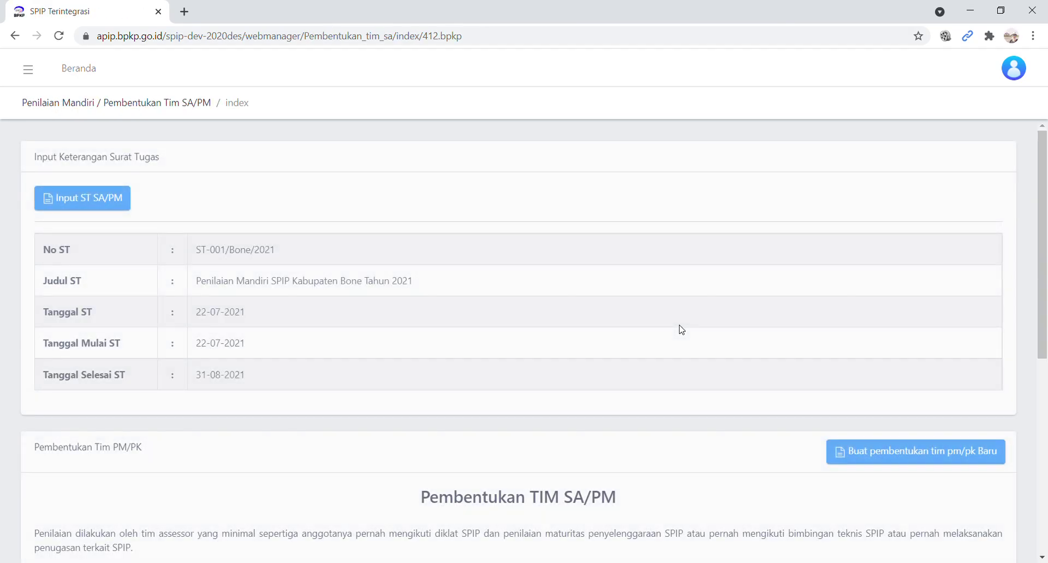
scroll(700, 374, down, 6)
scroll(702, 374, down, 1)
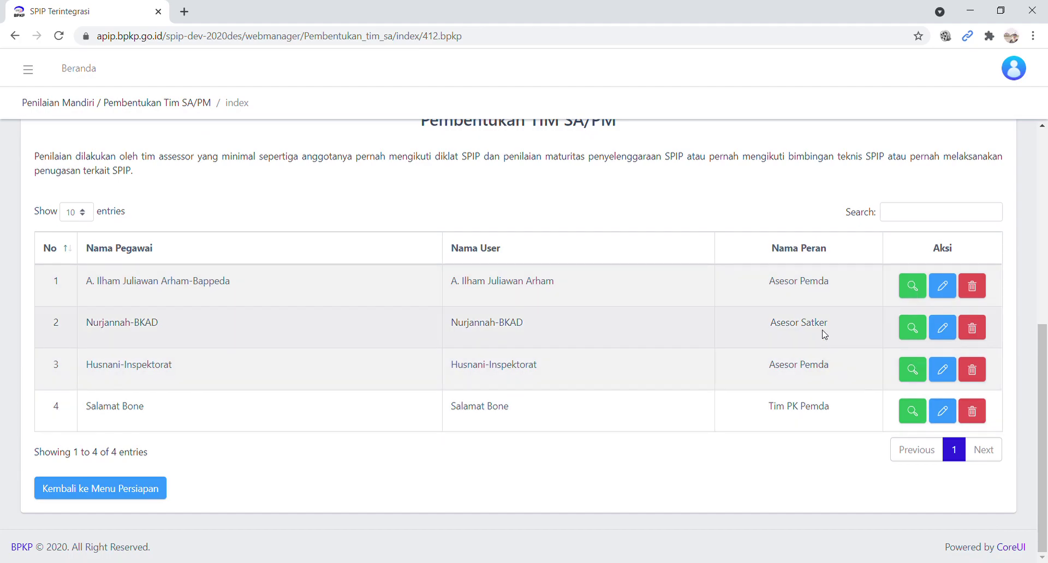
scroll(825, 334, up, 3)
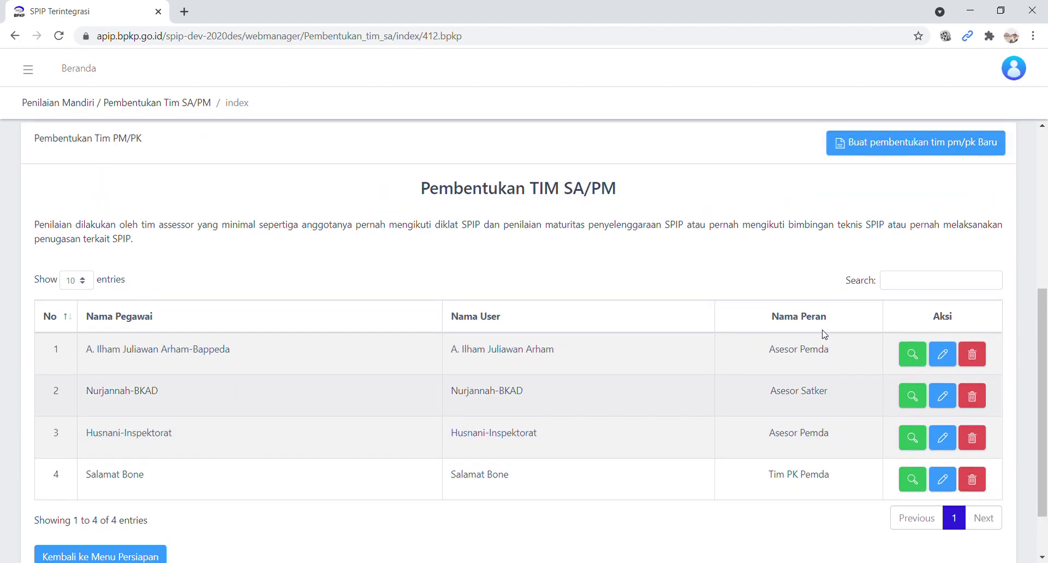
click(911, 217)
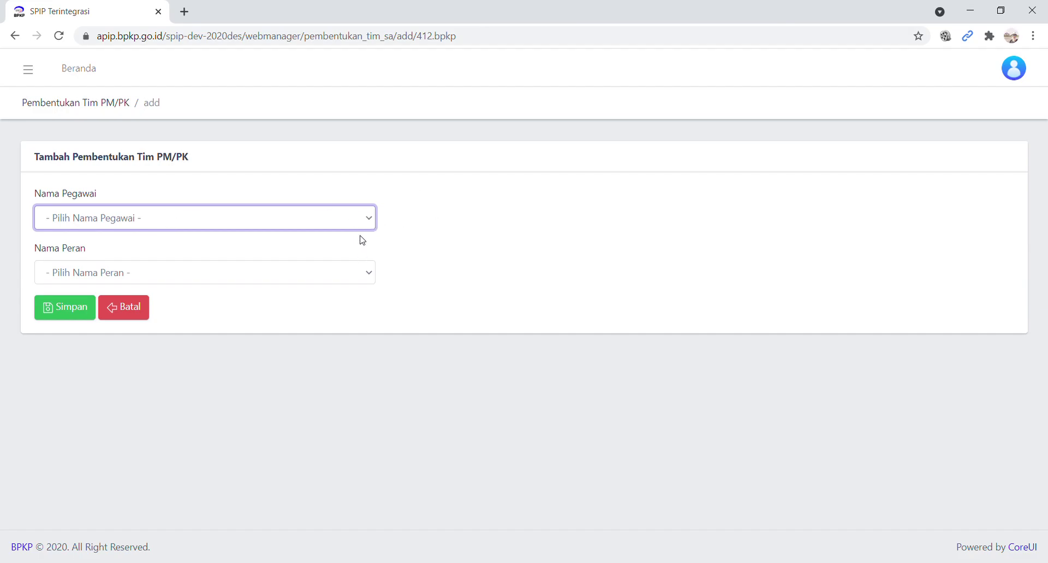
click(136, 310)
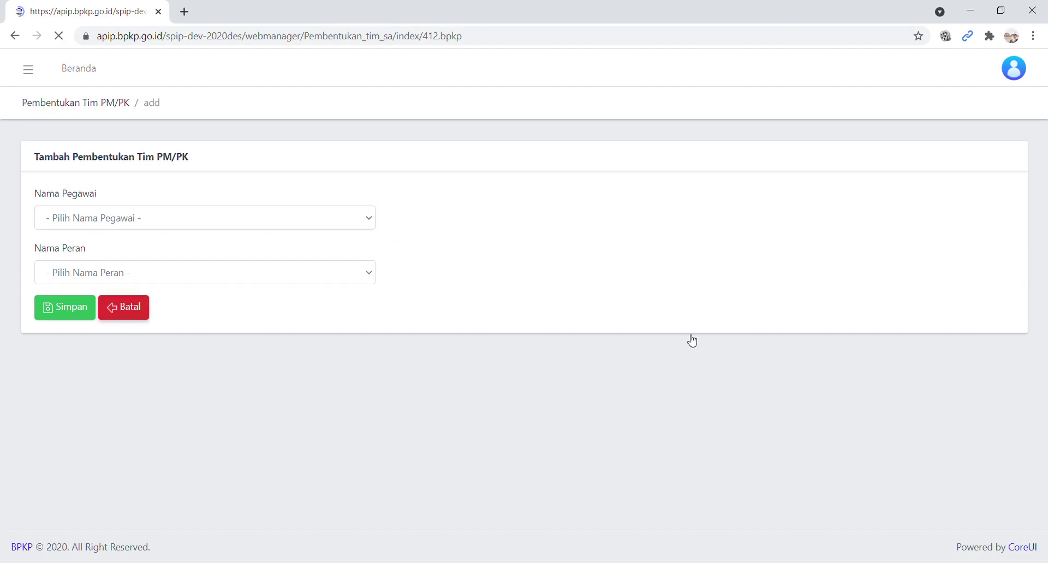
scroll(679, 330, down, 7)
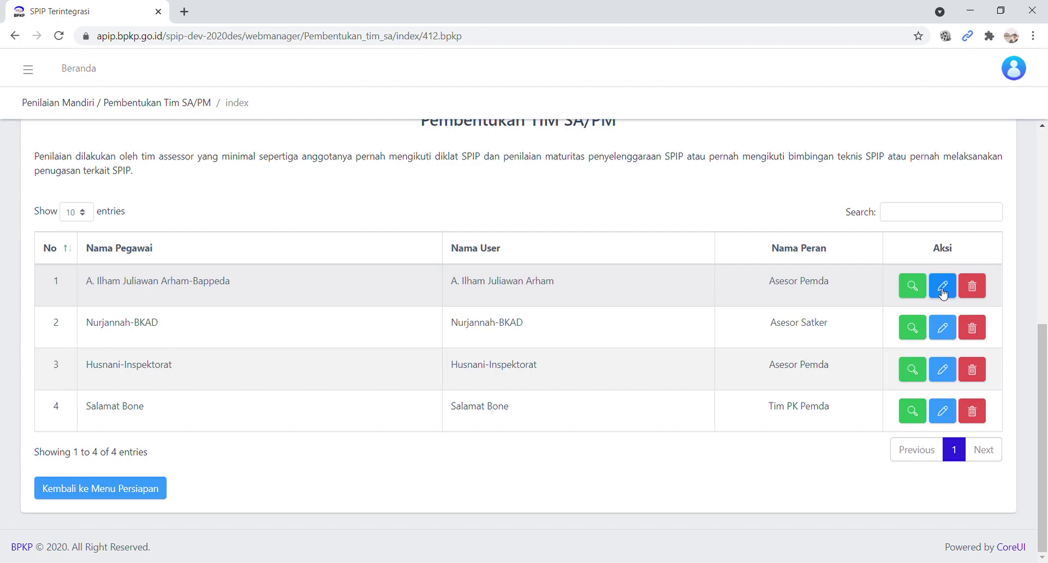
click(945, 331)
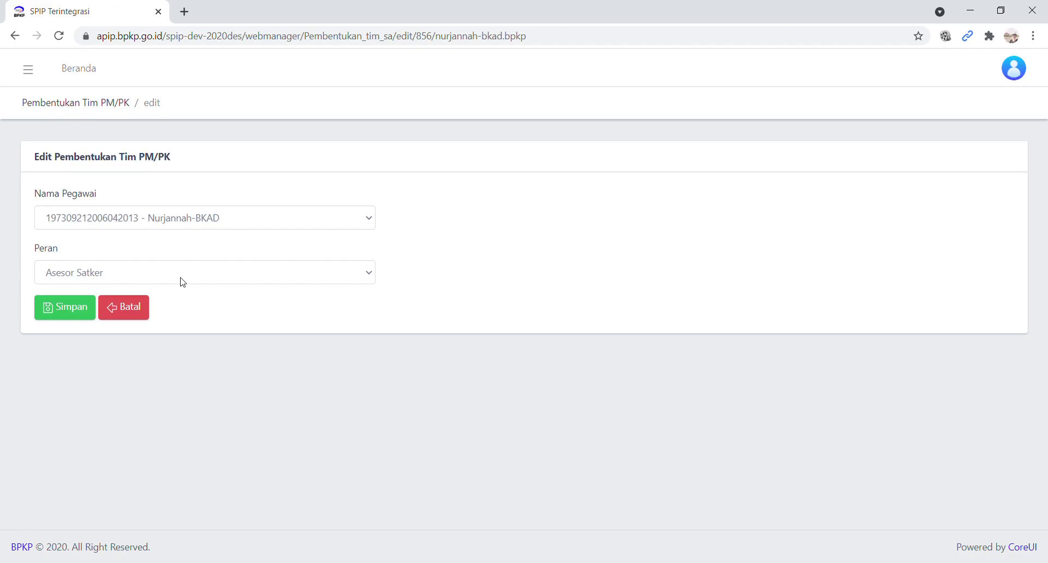
click(180, 279)
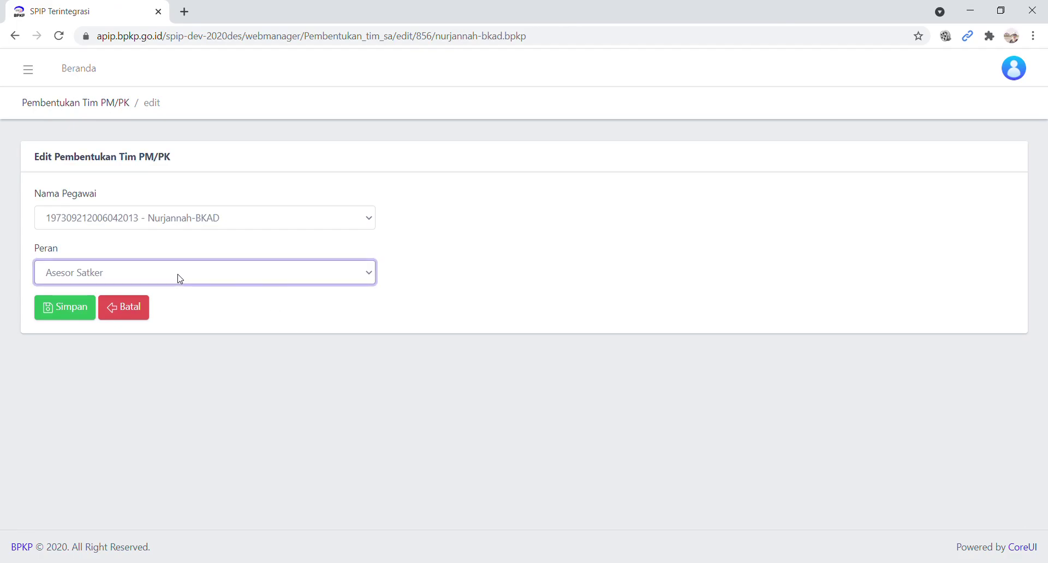
click(139, 314)
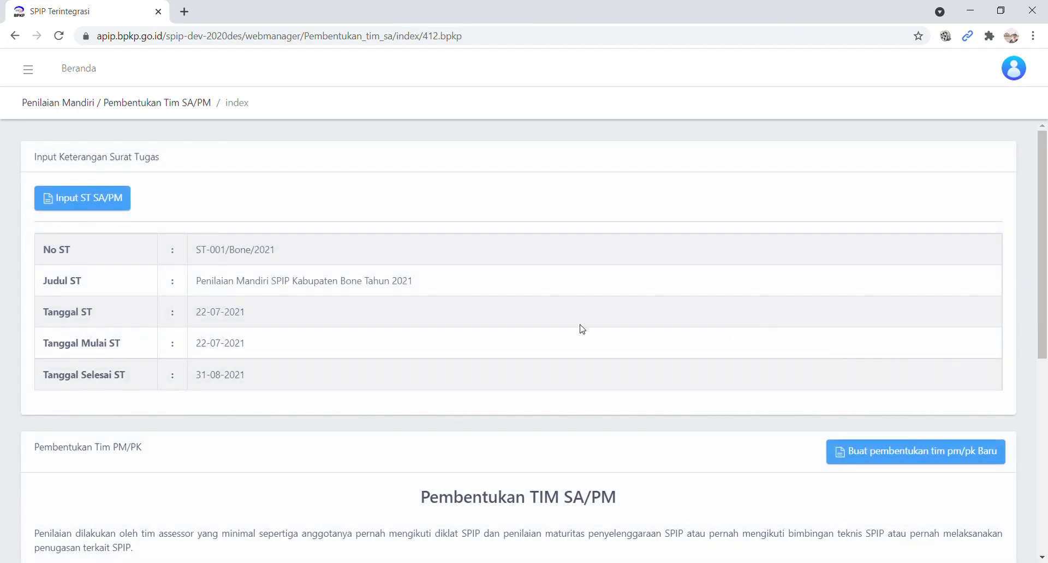
scroll(518, 343, down, 5)
scroll(518, 343, down, 2)
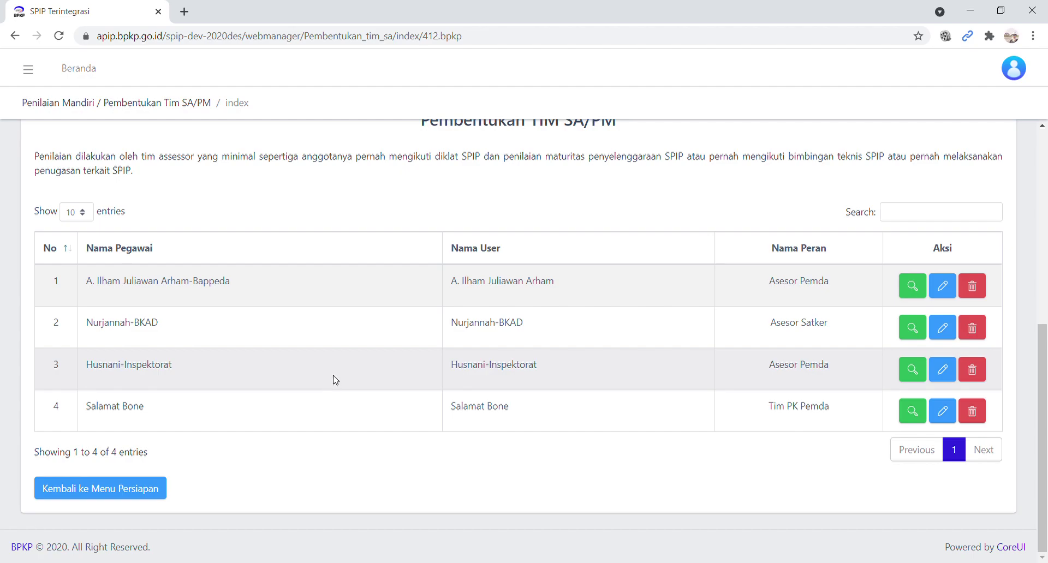
scroll(334, 380, up, 3)
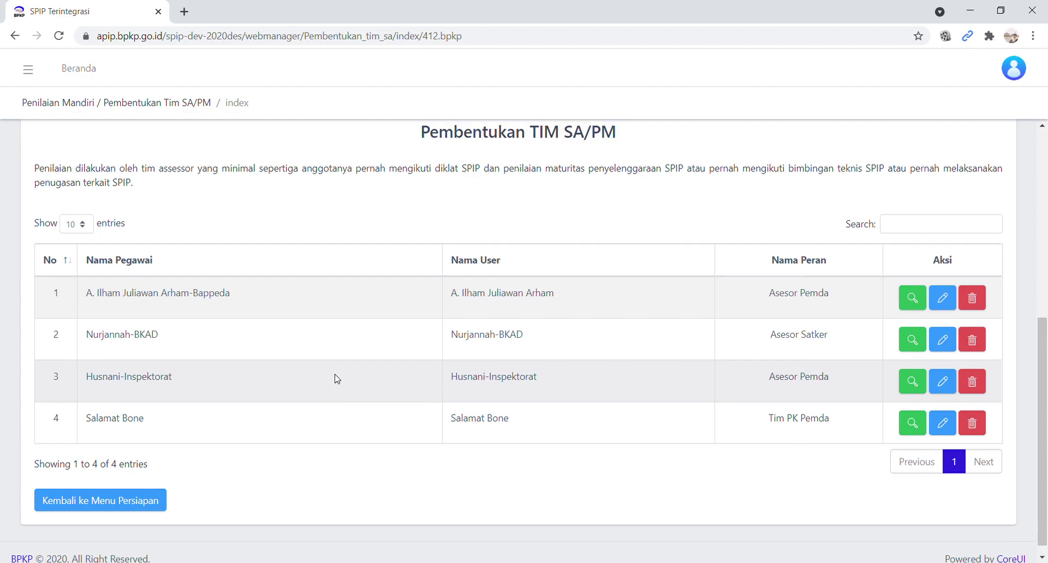
scroll(337, 379, down, 3)
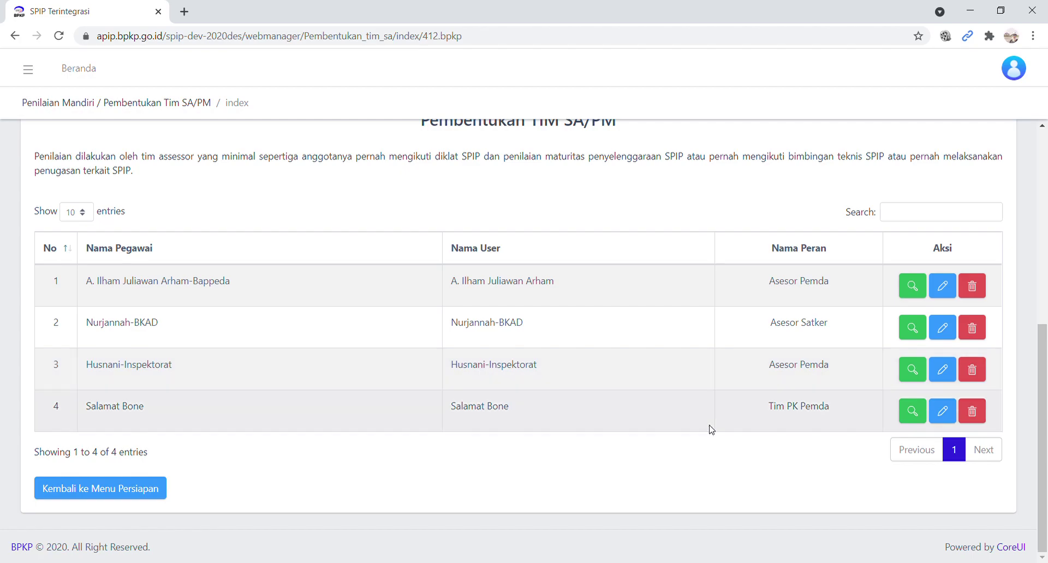
- Return to Menu Persiapan and open the Visi, Misi dan Tujuan section
click(114, 497)
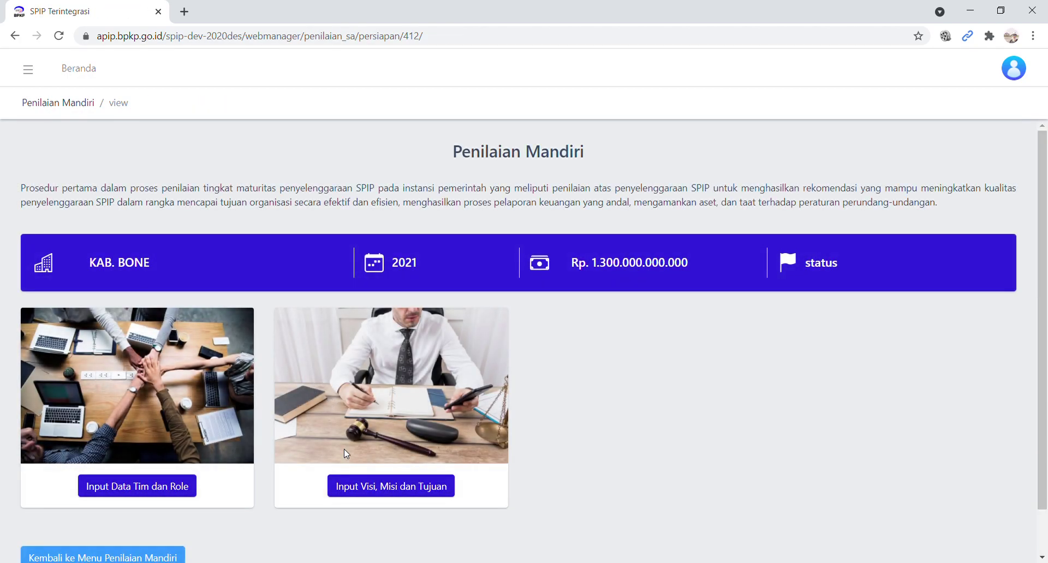
scroll(339, 435, down, 1)
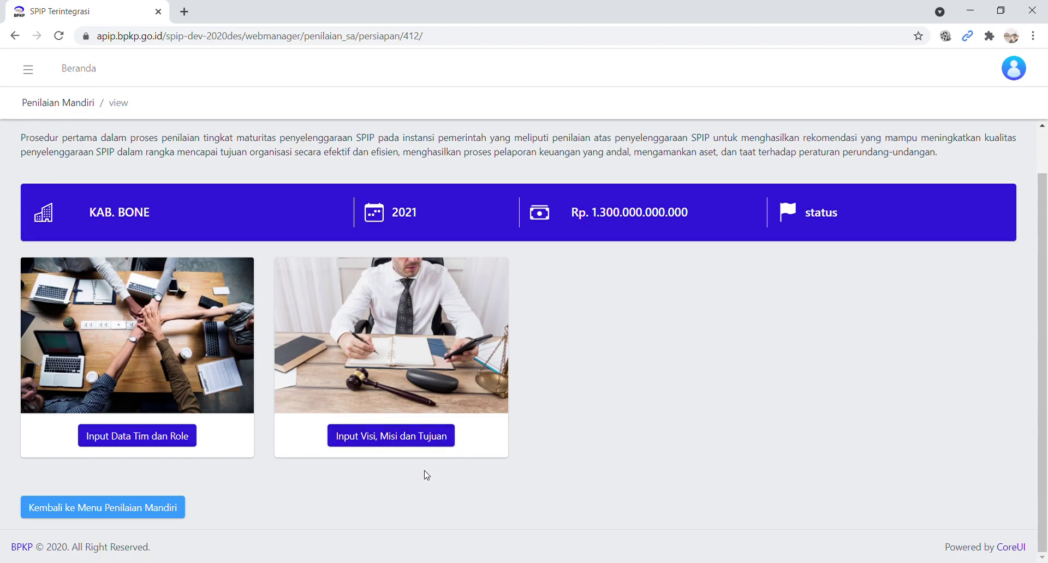
click(409, 446)
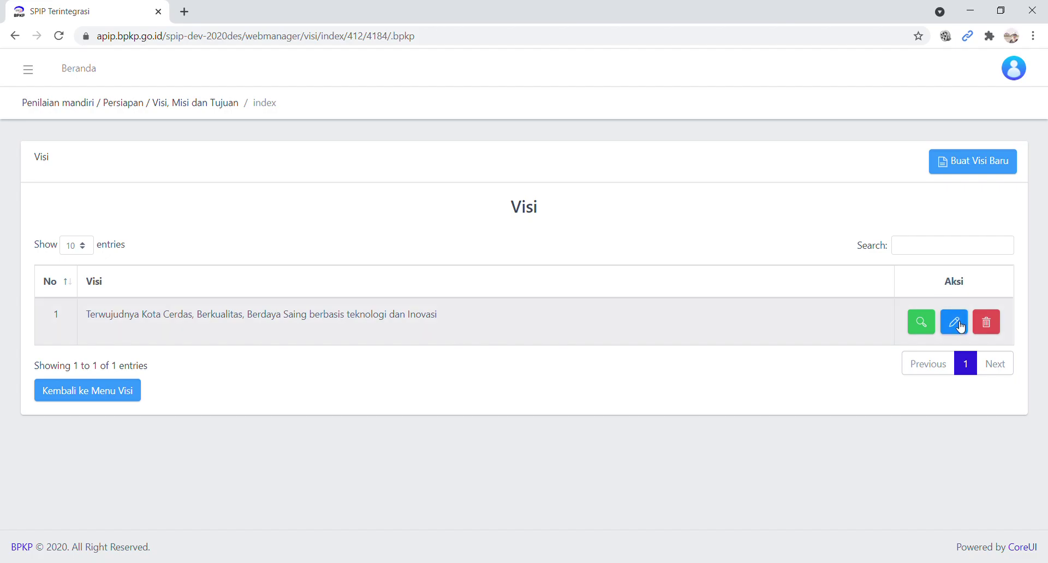
- Drill from the vision into 'Menciptakan Kota Layak Huni yang Berwawasan Lingkungan' and its one goal
click(930, 334)
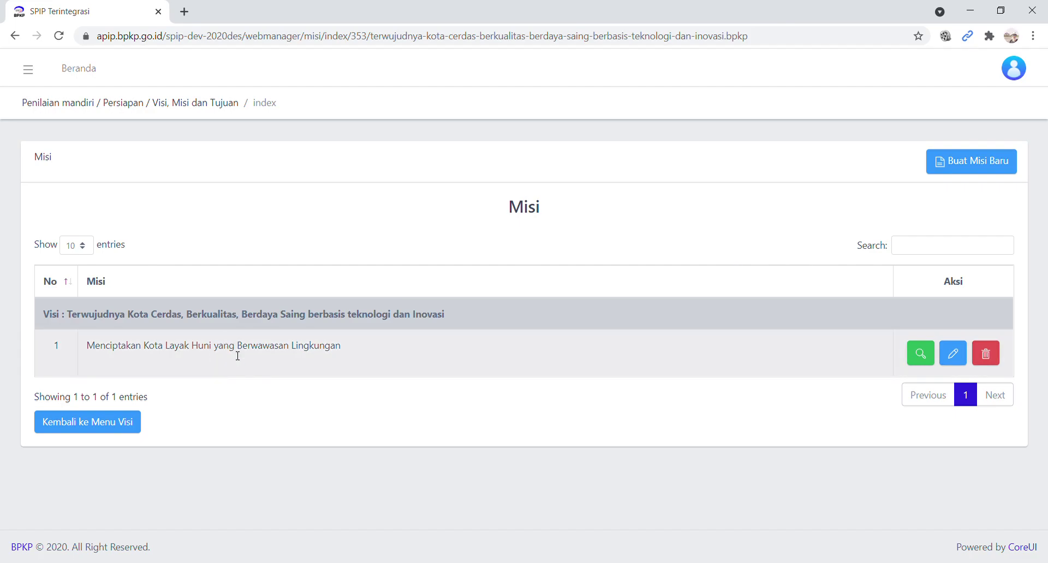
click(922, 355)
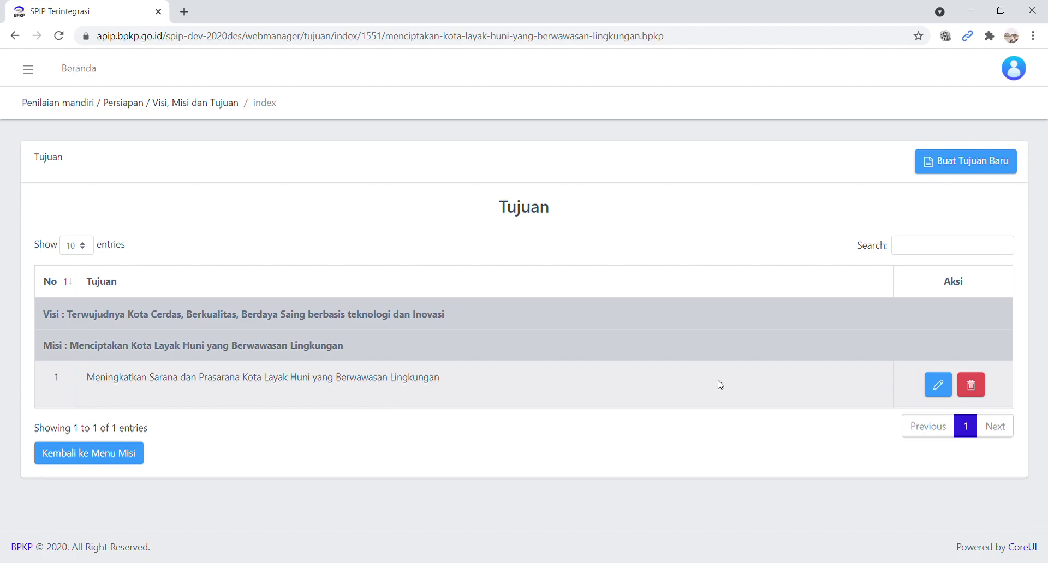
- Back out through Misi, Visi and preparation menus to the 2021 assessment overview
click(128, 462)
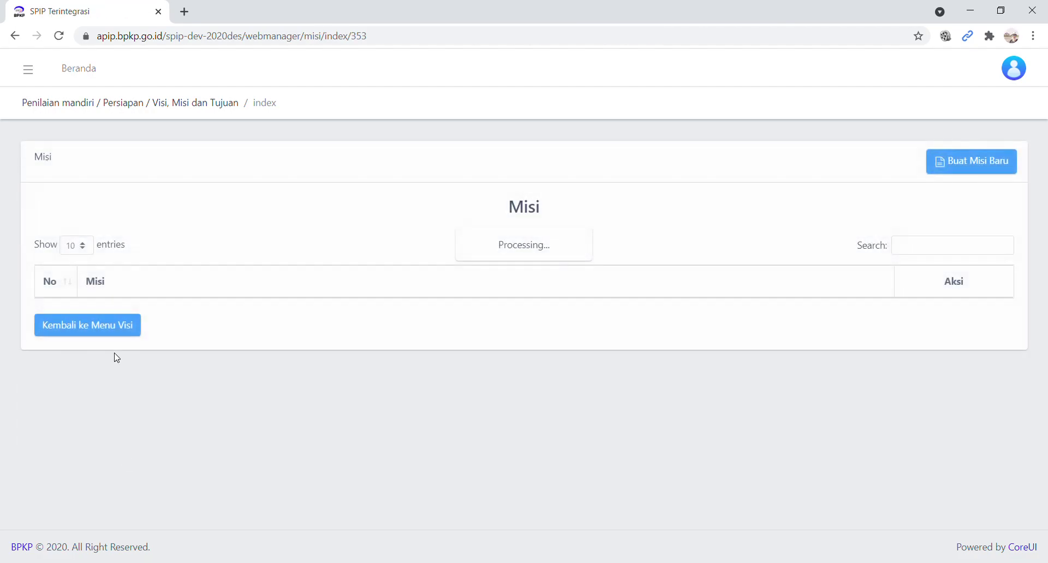
click(123, 427)
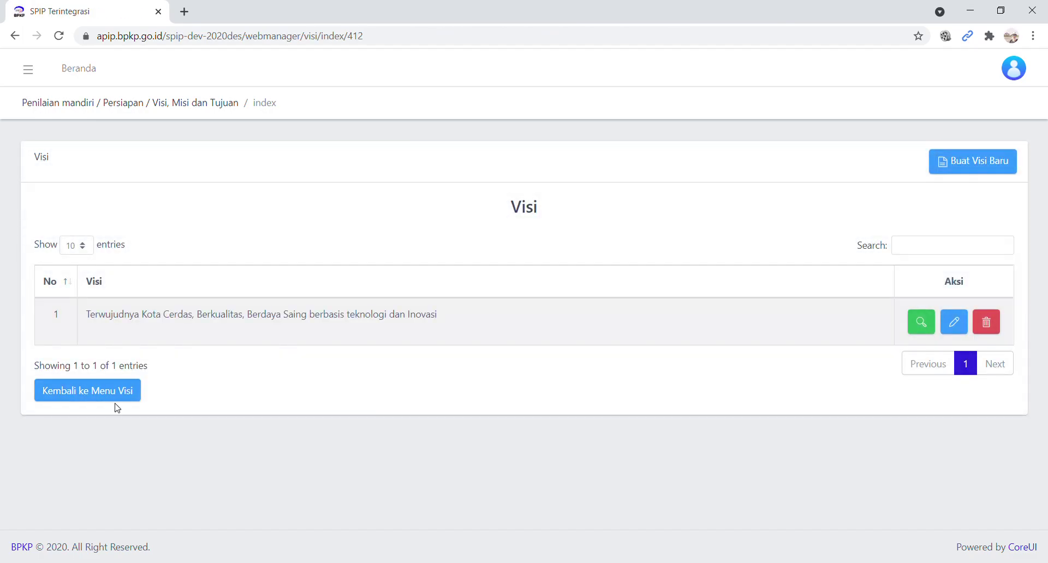
click(114, 396)
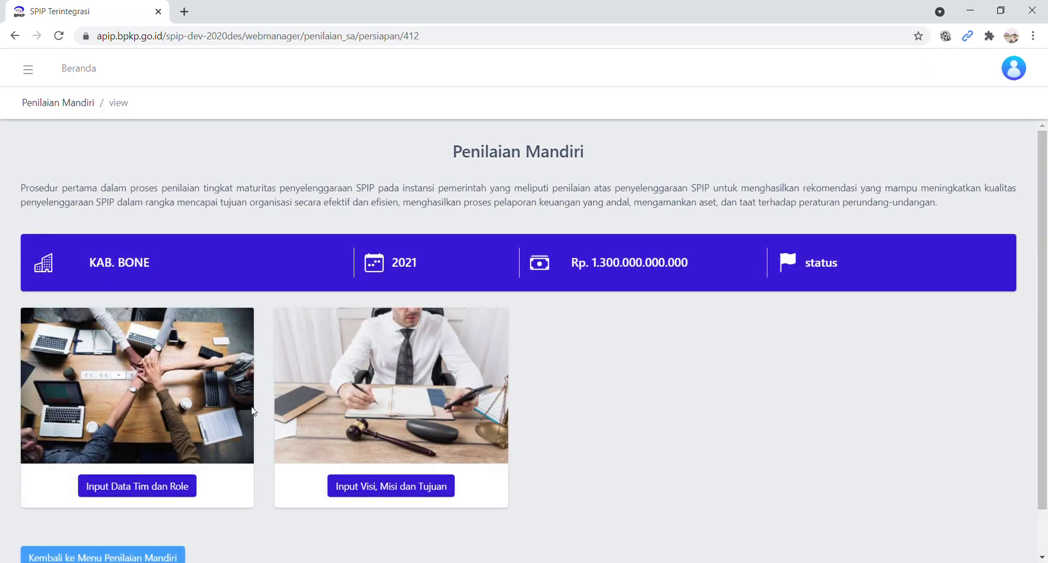
scroll(543, 409, down, 1)
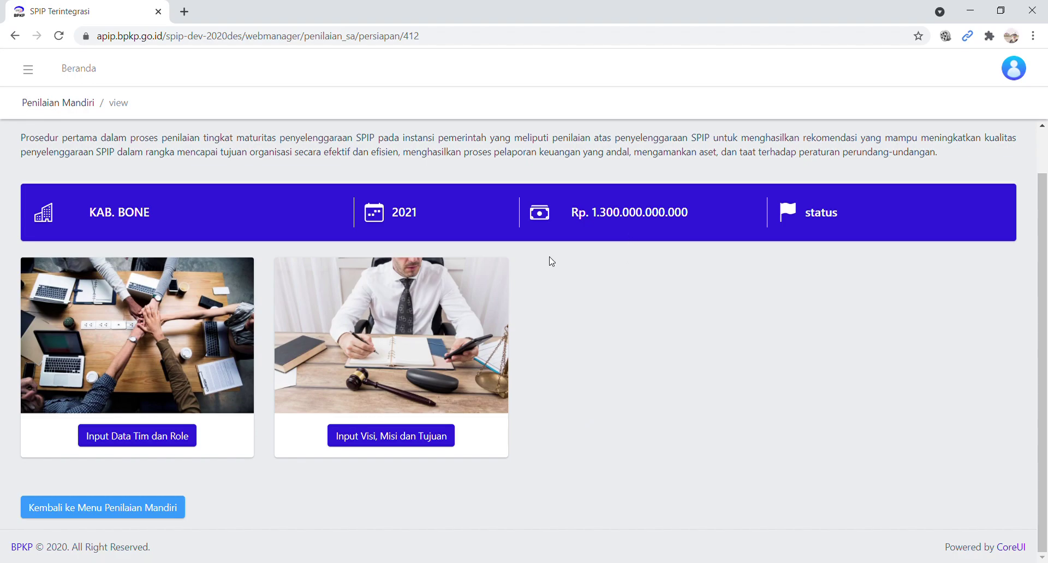
click(103, 515)
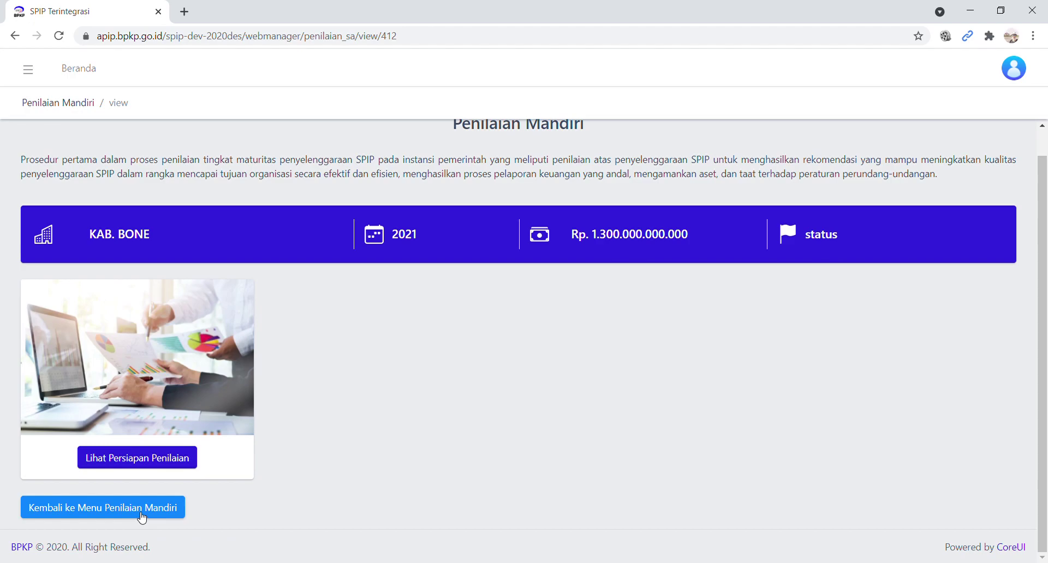
- Return to the Penilaian Mandiri list and log out from the avatar menu
click(142, 514)
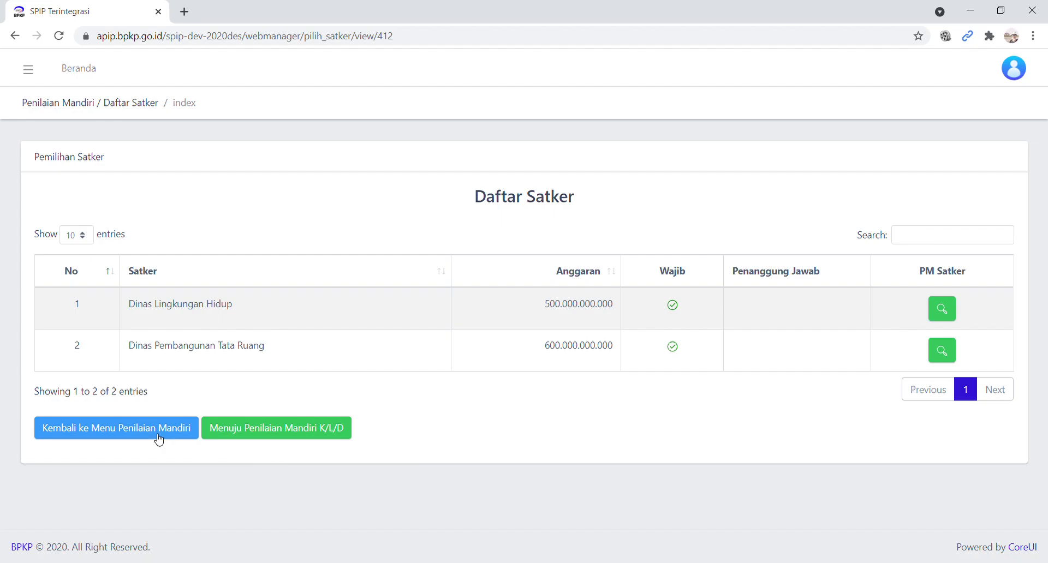
click(122, 435)
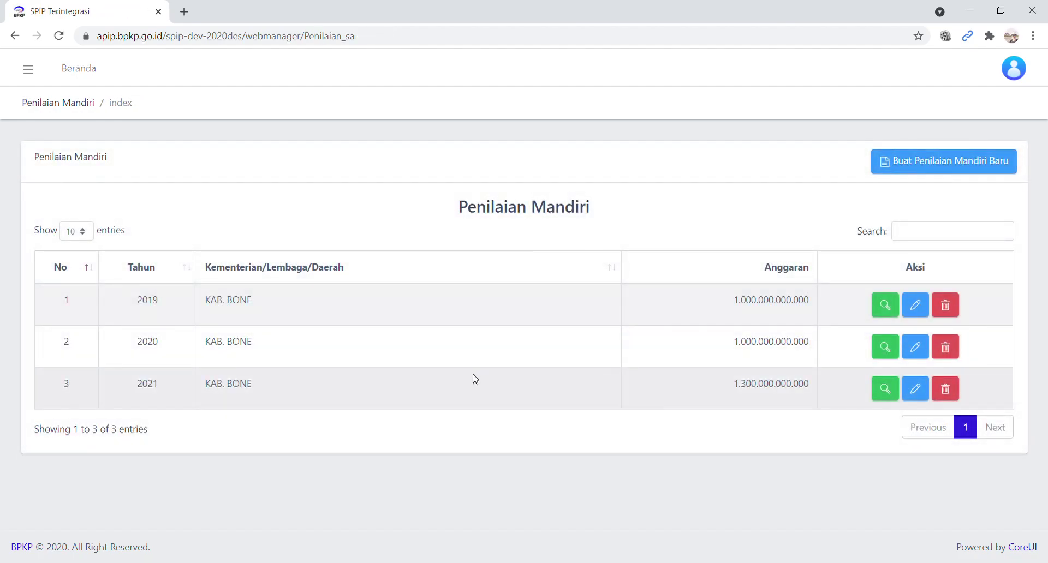
click(1012, 72)
click(956, 242)
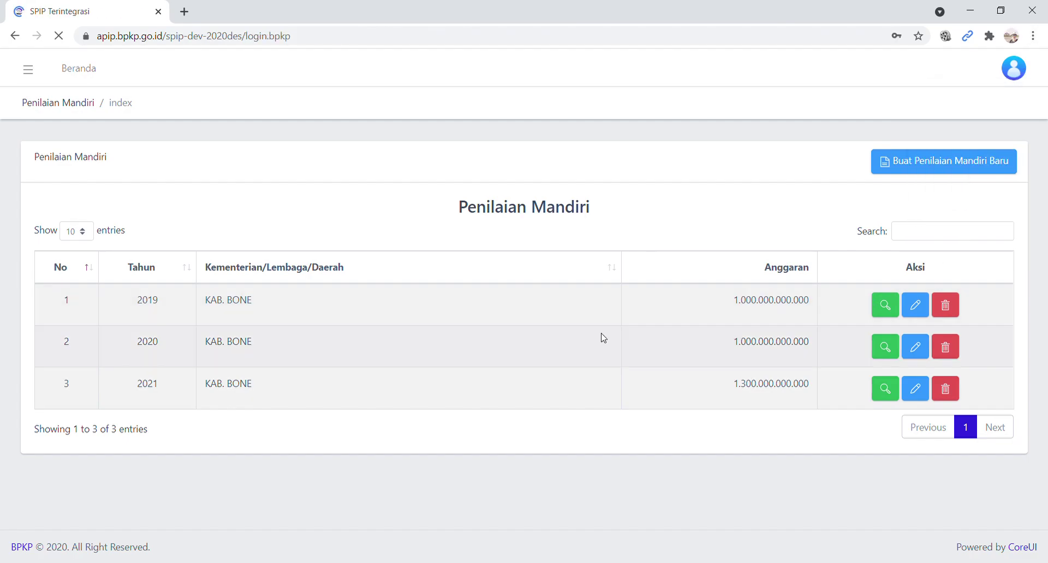